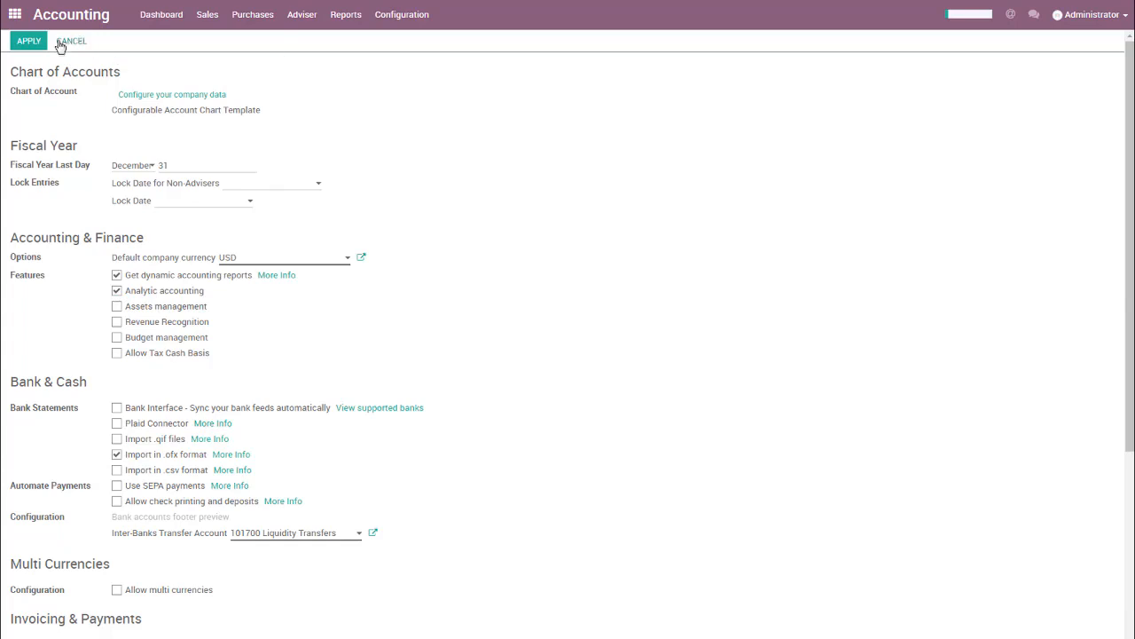
Apply the accounting settings with analytic accounting enabled, and open the chart of analytic accounts.
click(34, 45)
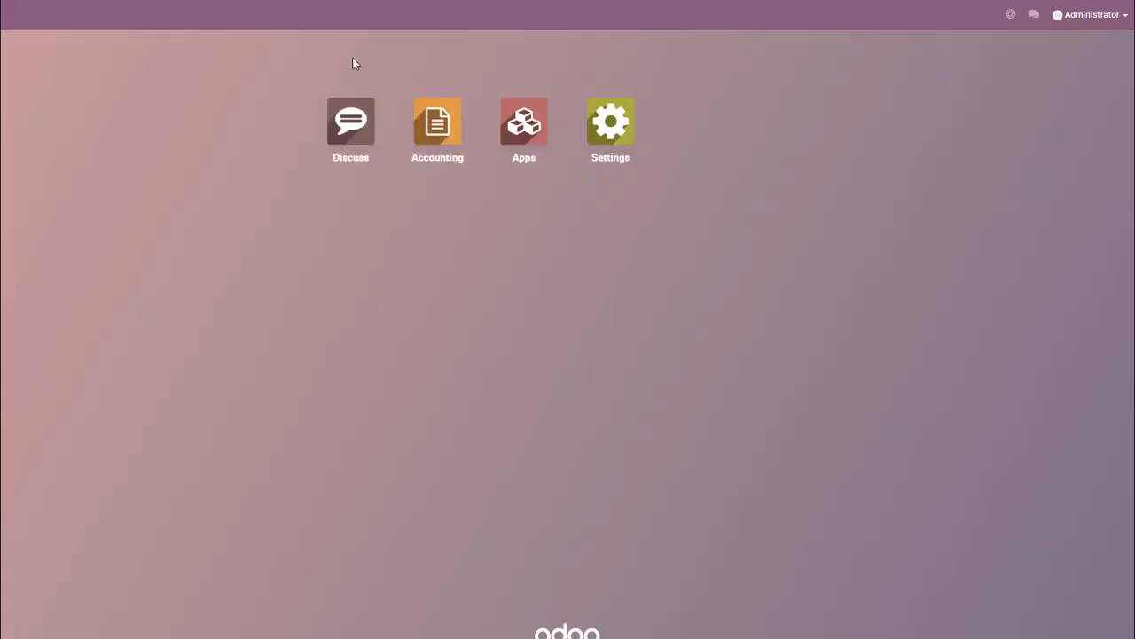
click(432, 126)
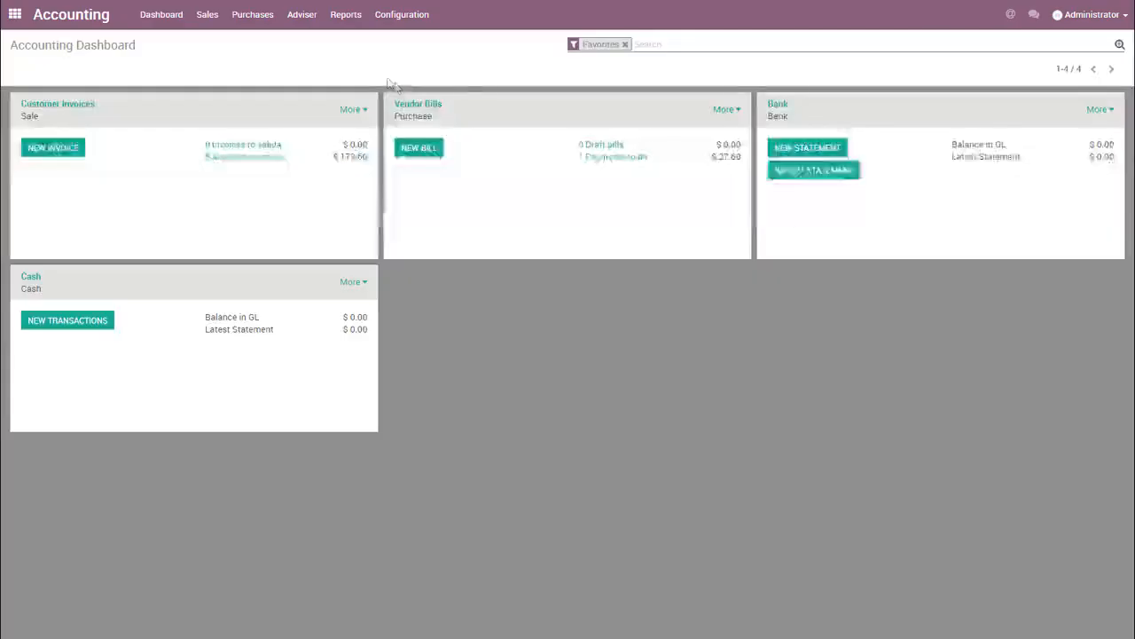
click(301, 14)
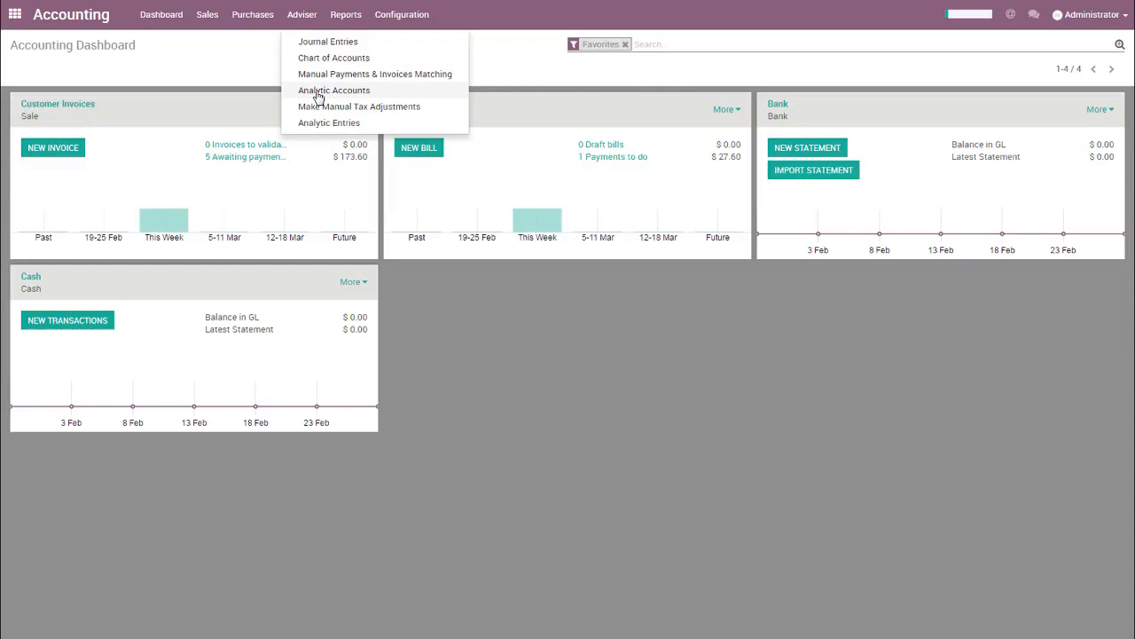
click(317, 92)
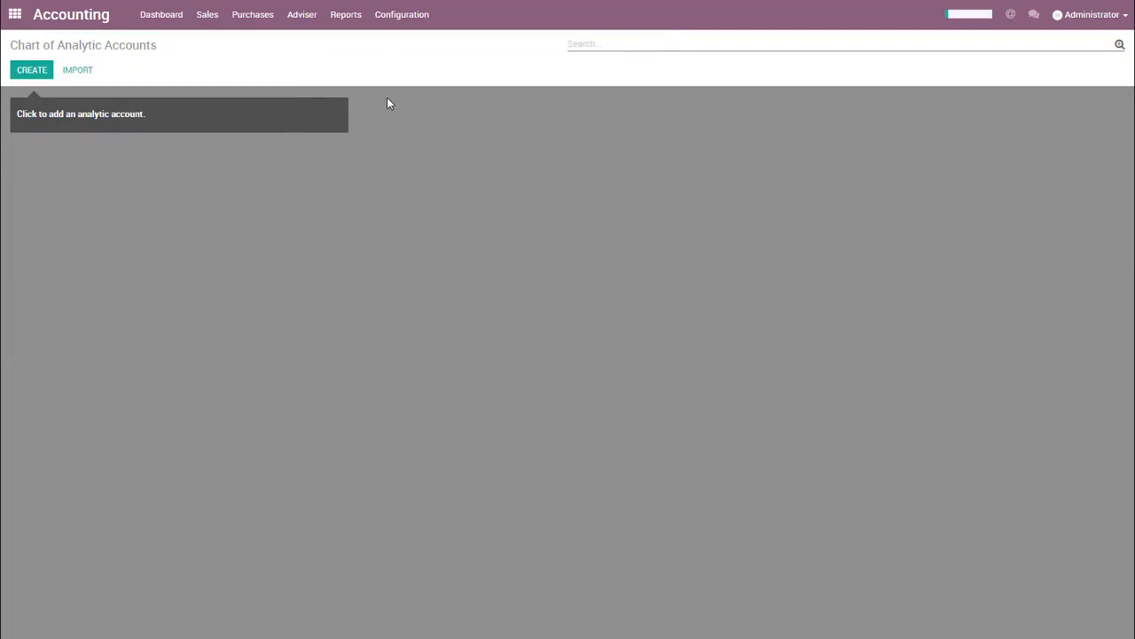
drag(387, 104, 324, 150)
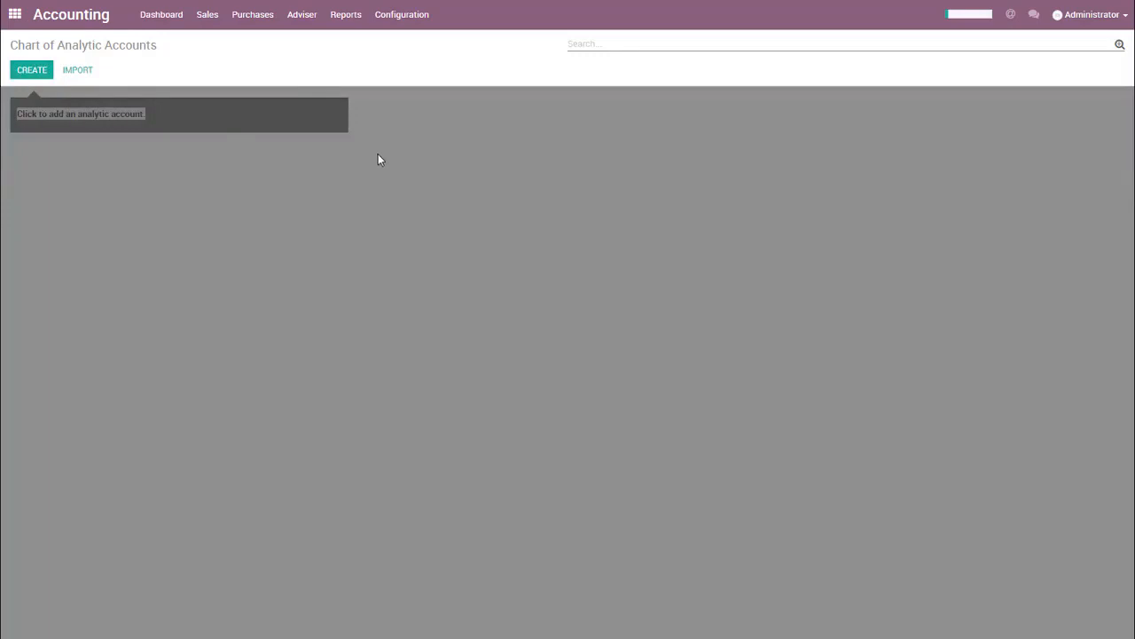
Create and save an analytic account named Administration with the reference ADMIN.
click(31, 71)
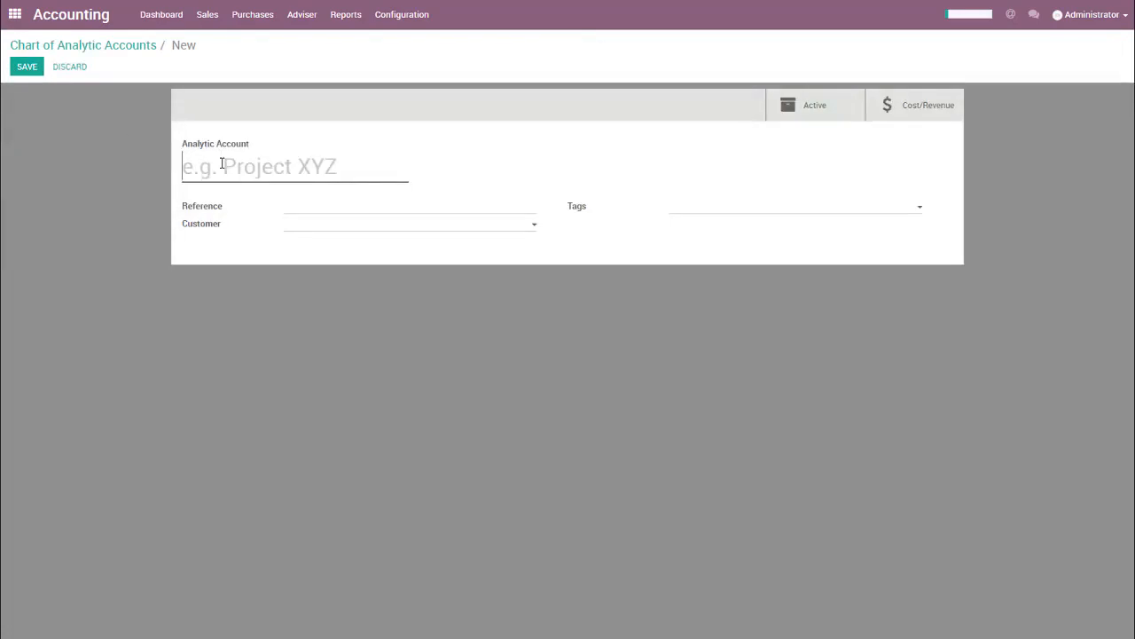
text(Admini)
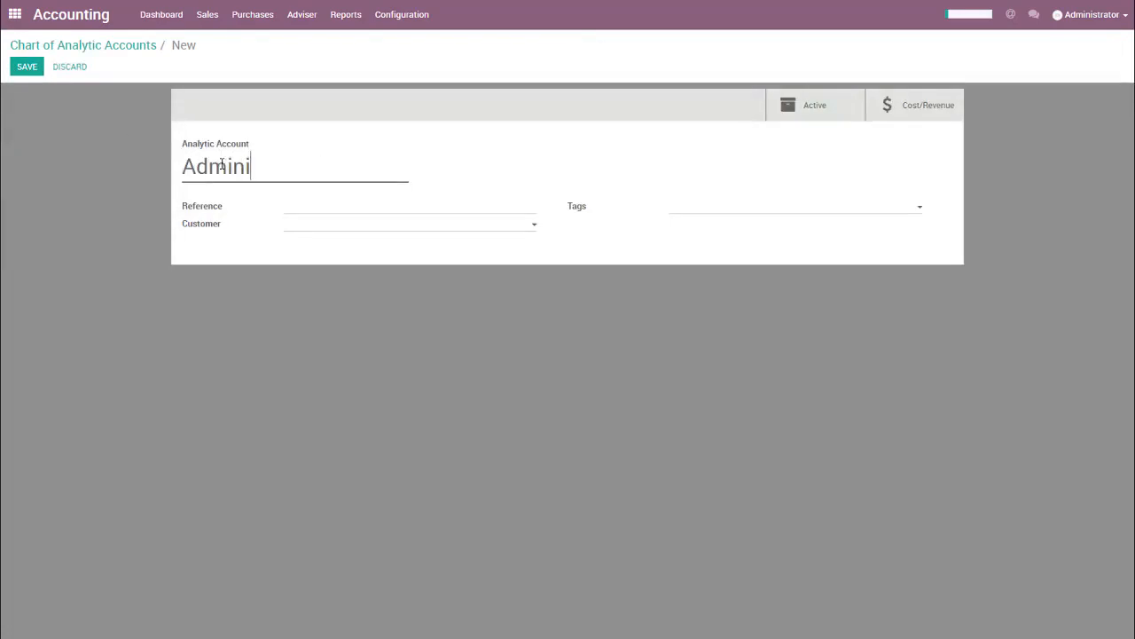
text(stration)
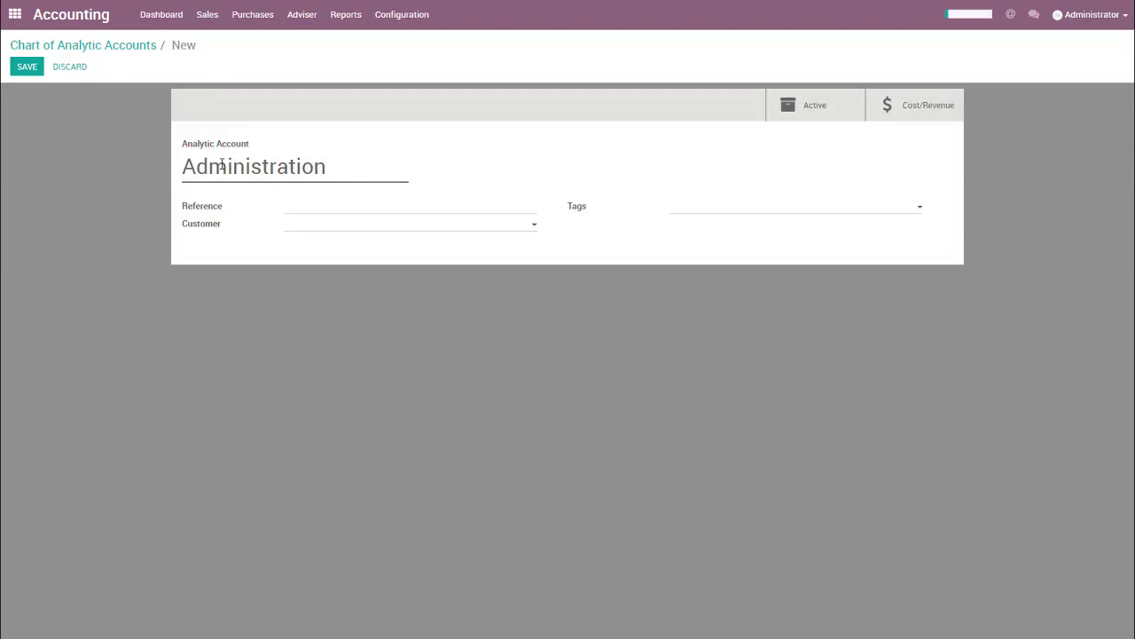
click(285, 210)
text(ADMIN)
click(38, 71)
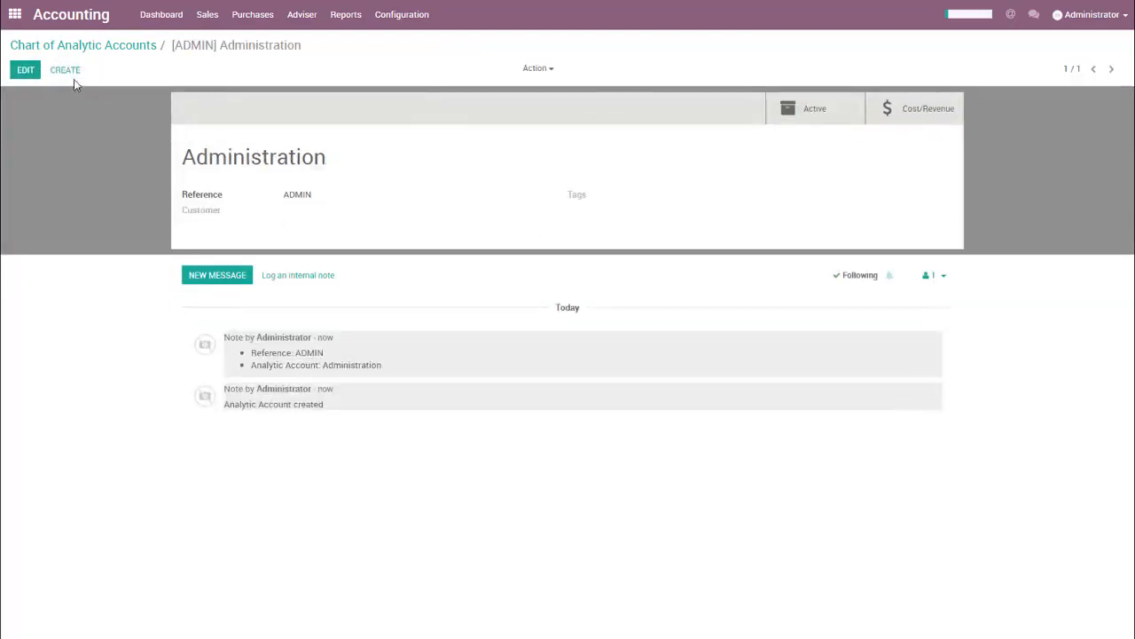
Check the Administration account in the analytic accounts list and view its record.
click(86, 46)
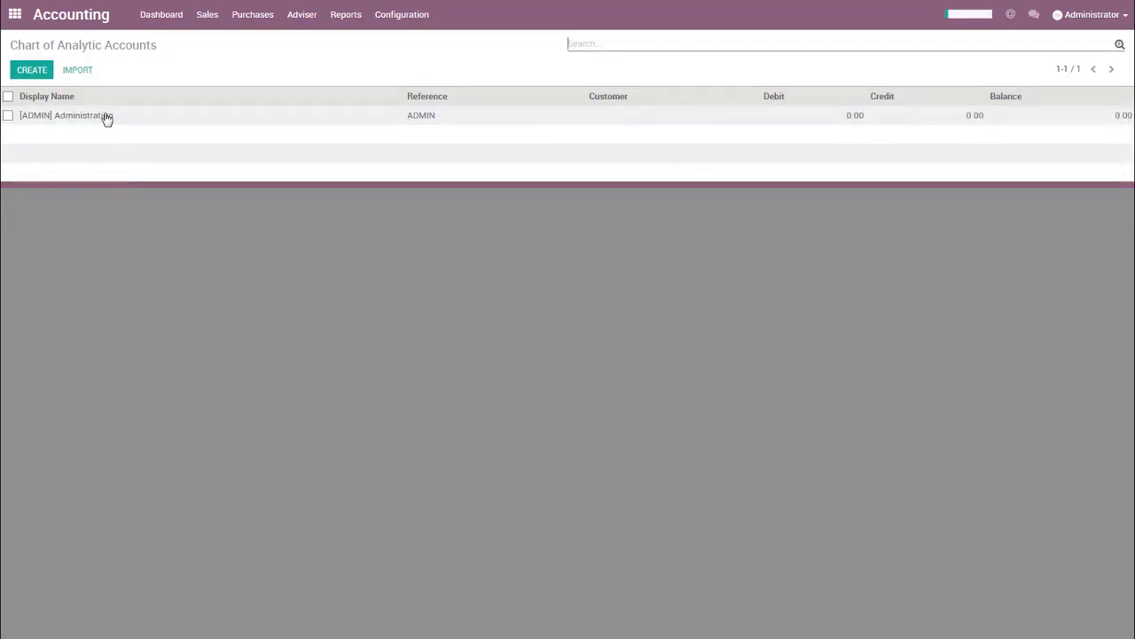
click(107, 117)
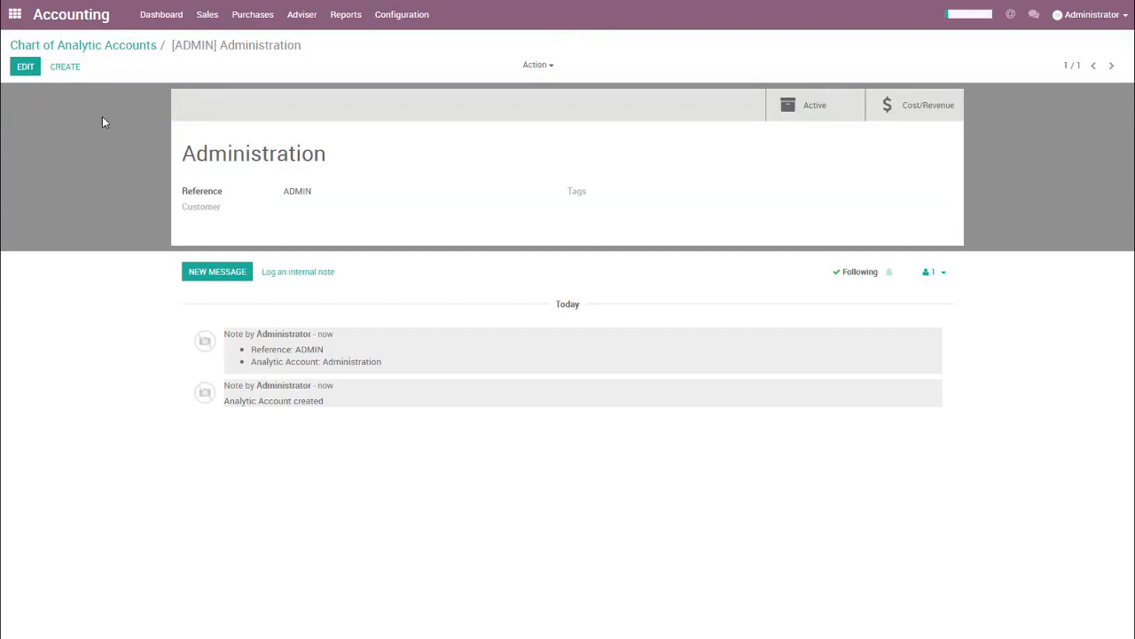
click(86, 50)
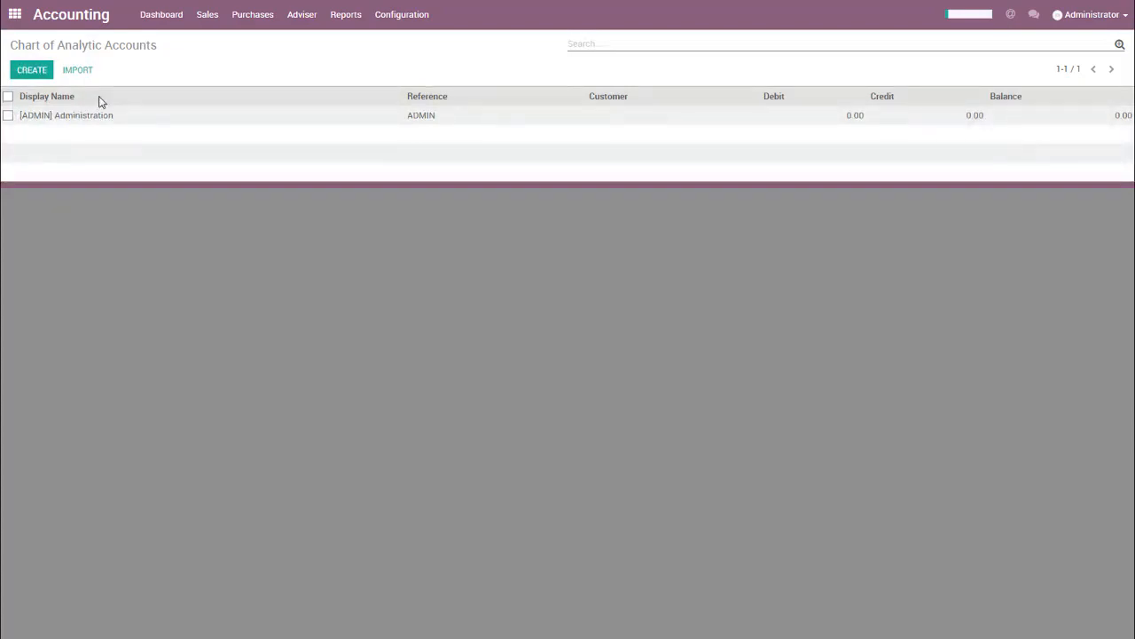
Create a new vendor bill with Verizon as the vendor.
click(236, 22)
click(245, 42)
click(42, 77)
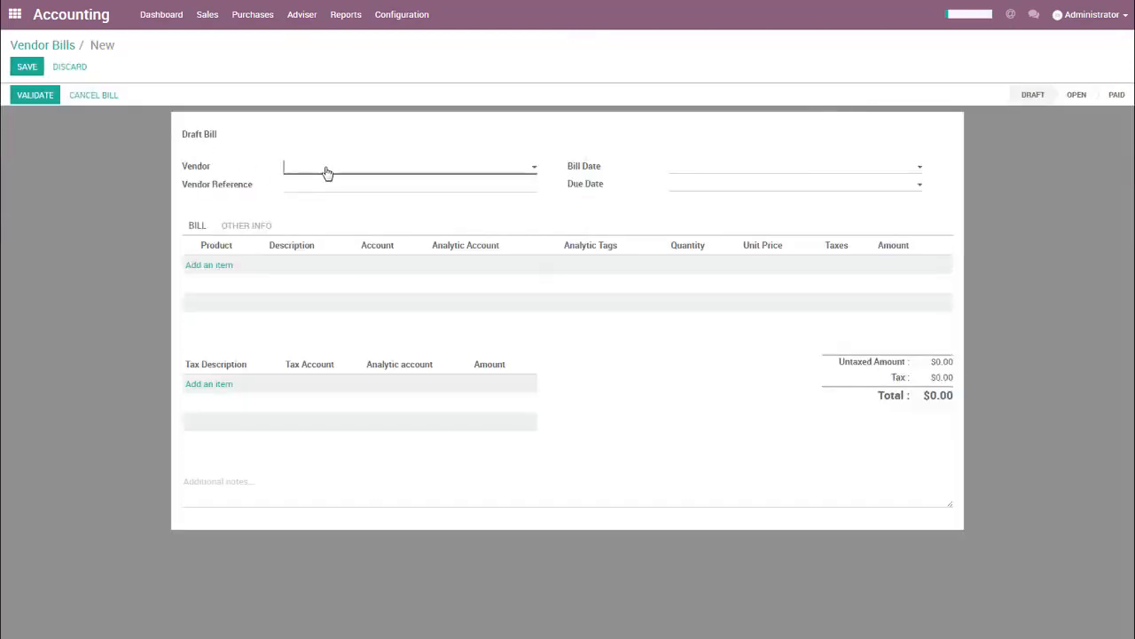
click(326, 172)
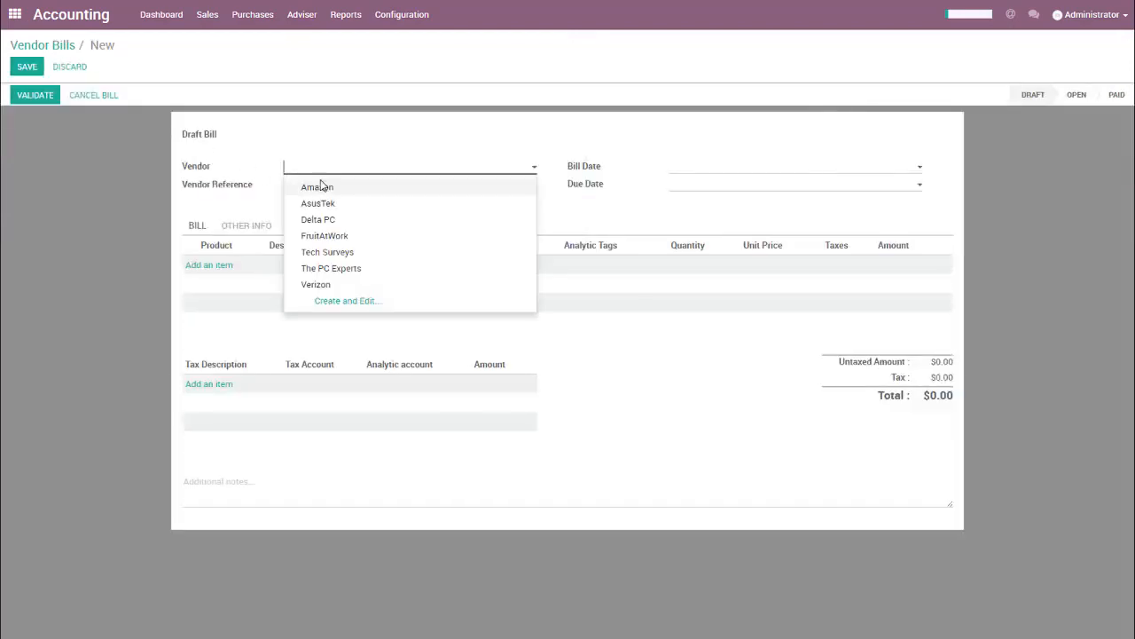
click(316, 285)
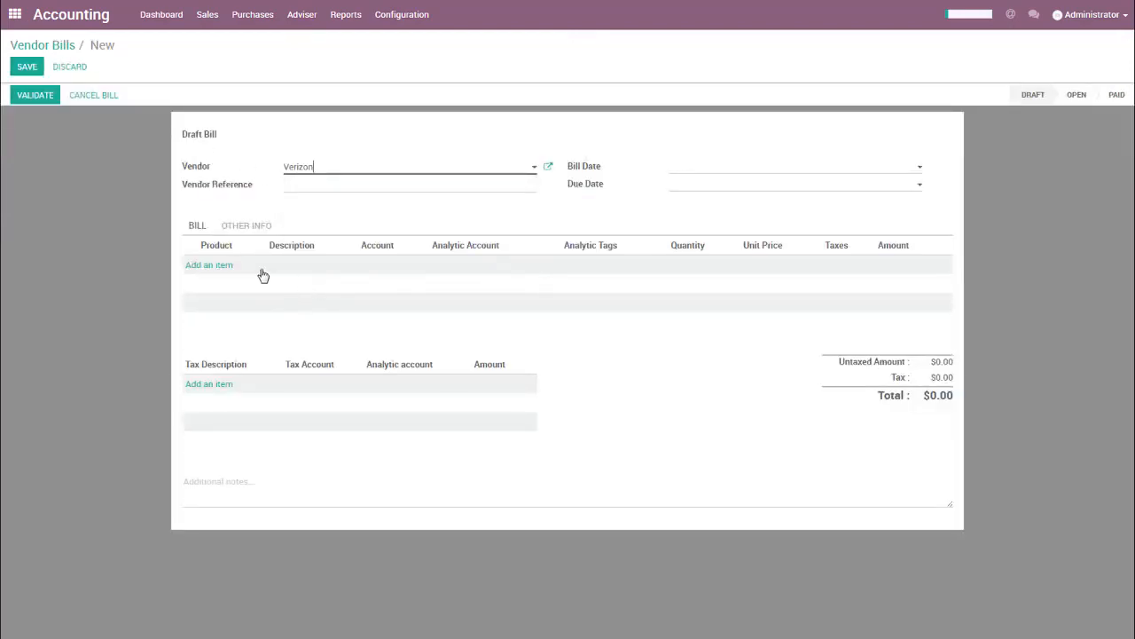
Add a bill line with the description "Cellphone Subscription".
click(223, 266)
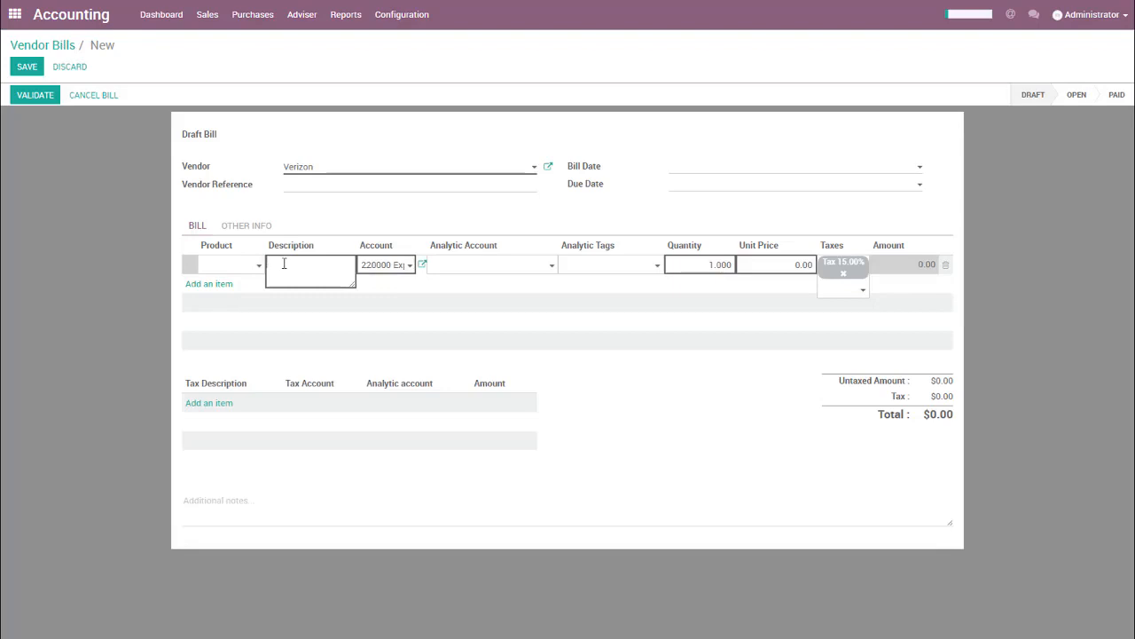
text(Cellphone Subscription)
key(Tab)
key(Tab)
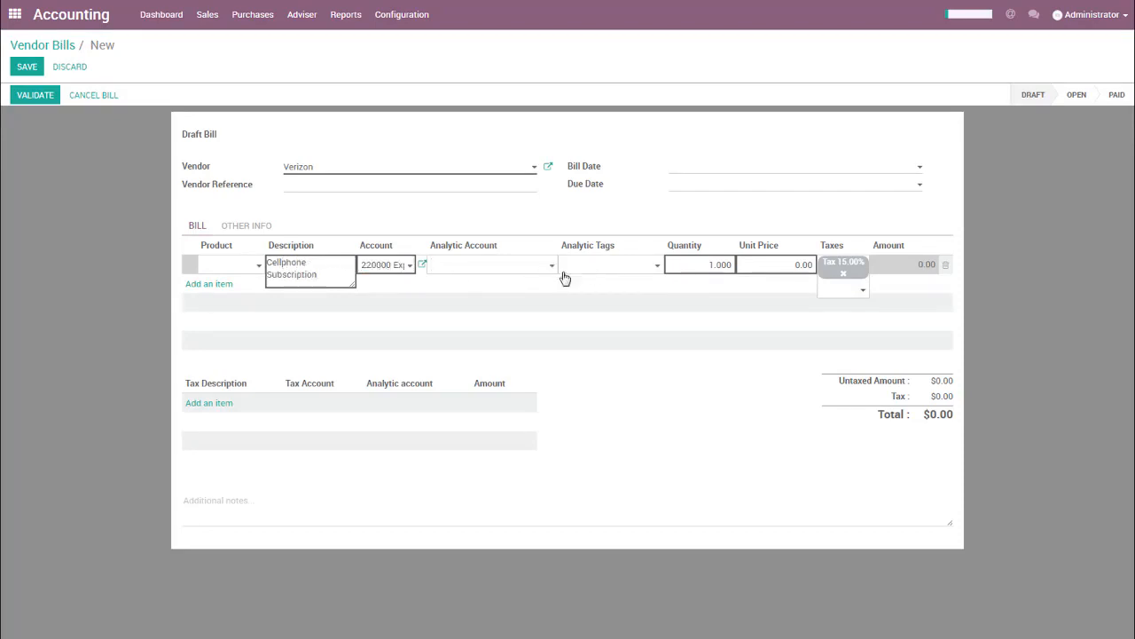
Assign the [ADMIN] Administration analytic account to the Cellphone Subscription line and set its unit price to 150.
click(489, 270)
click(489, 289)
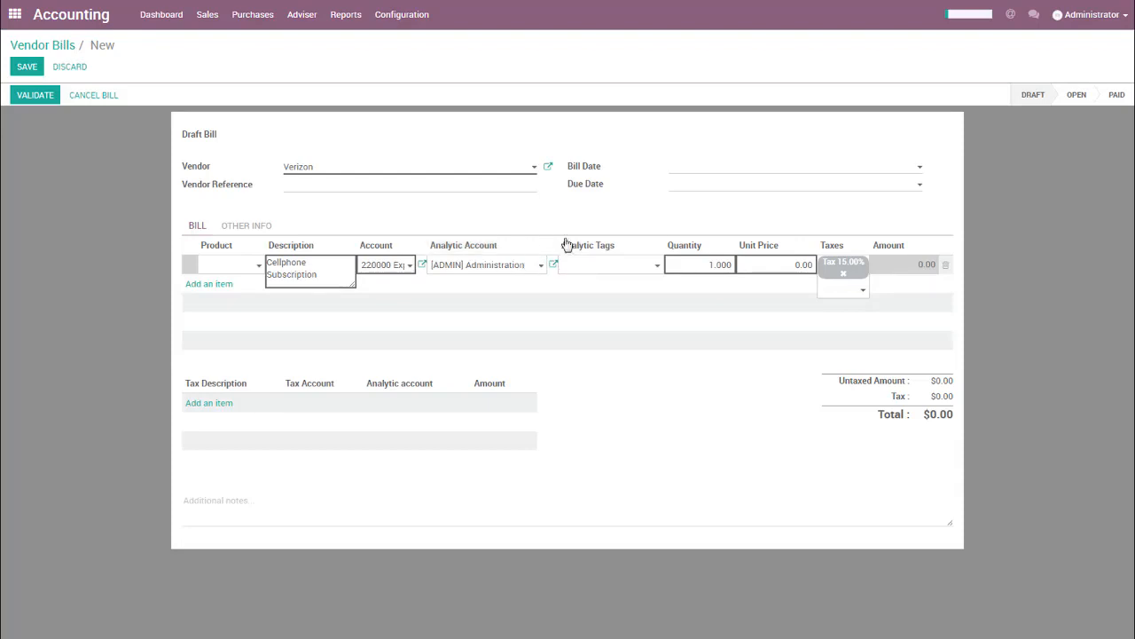
click(816, 266)
text(150)
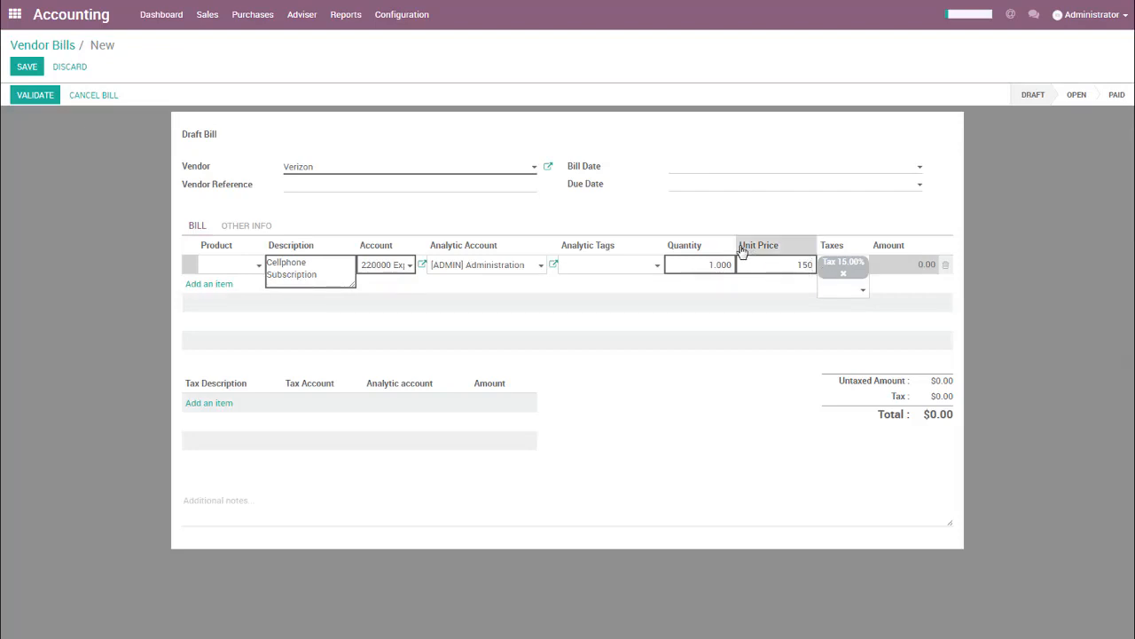
click(761, 206)
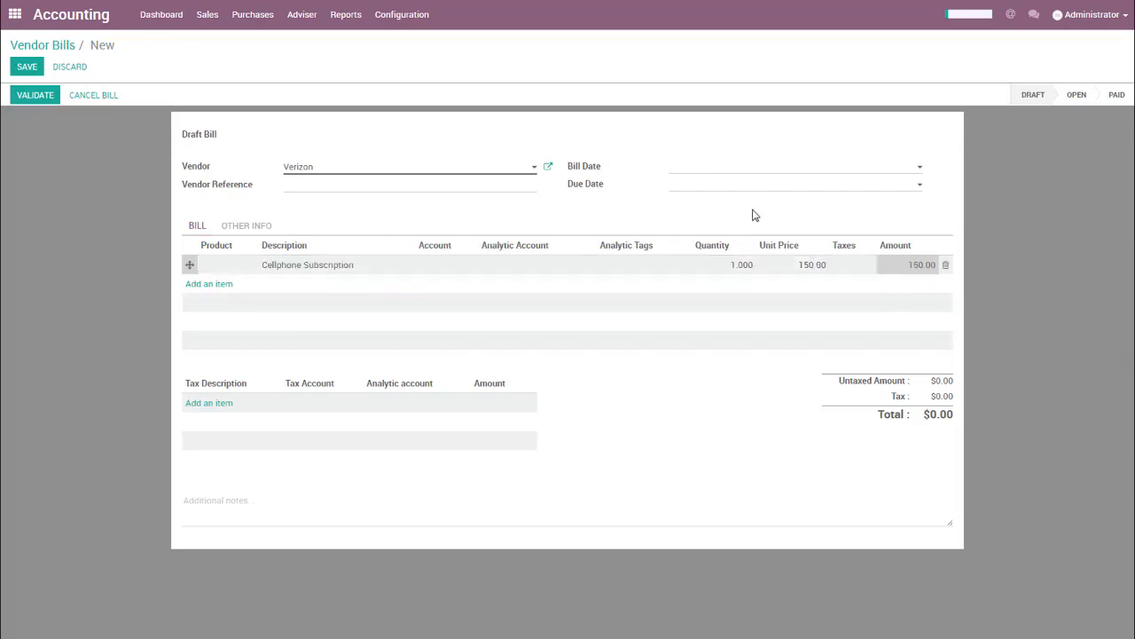
Validate the Verizon bill and view its additional journal and account information.
click(39, 104)
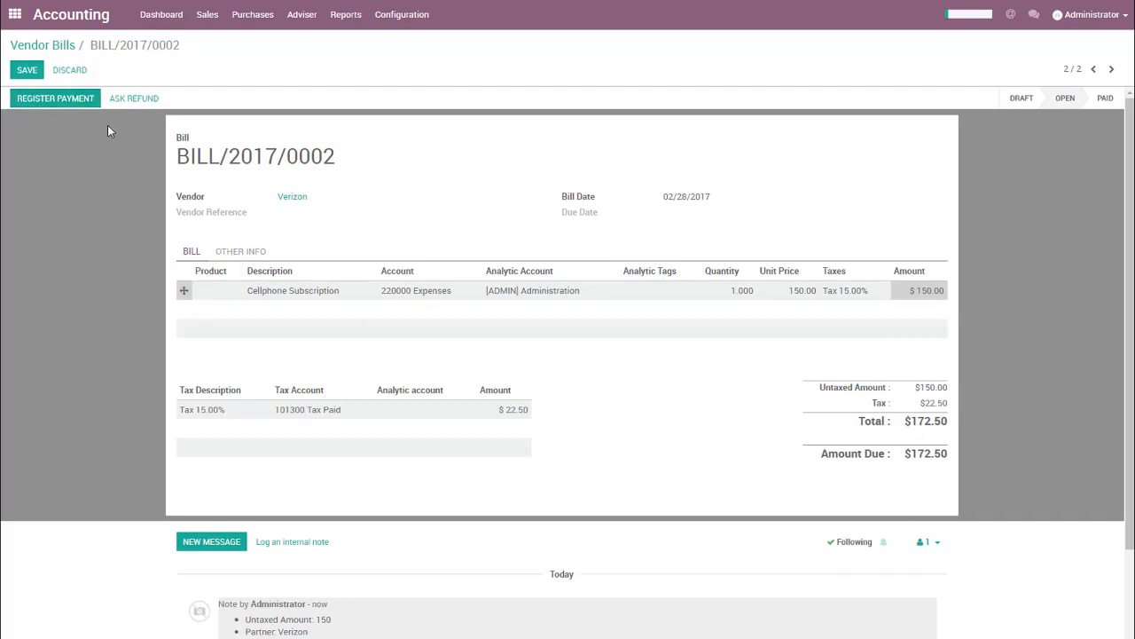
click(222, 256)
drag(570, 300, 618, 302)
click(484, 275)
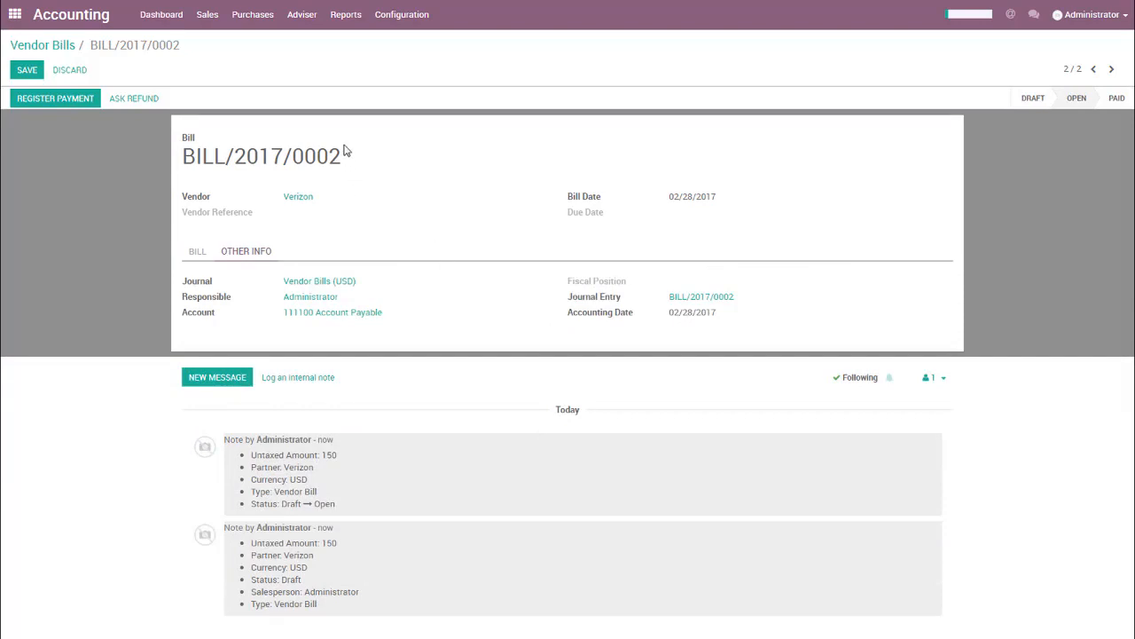
Open the costs and revenues of the Administration analytic account and expand the February 2017 group.
click(309, 17)
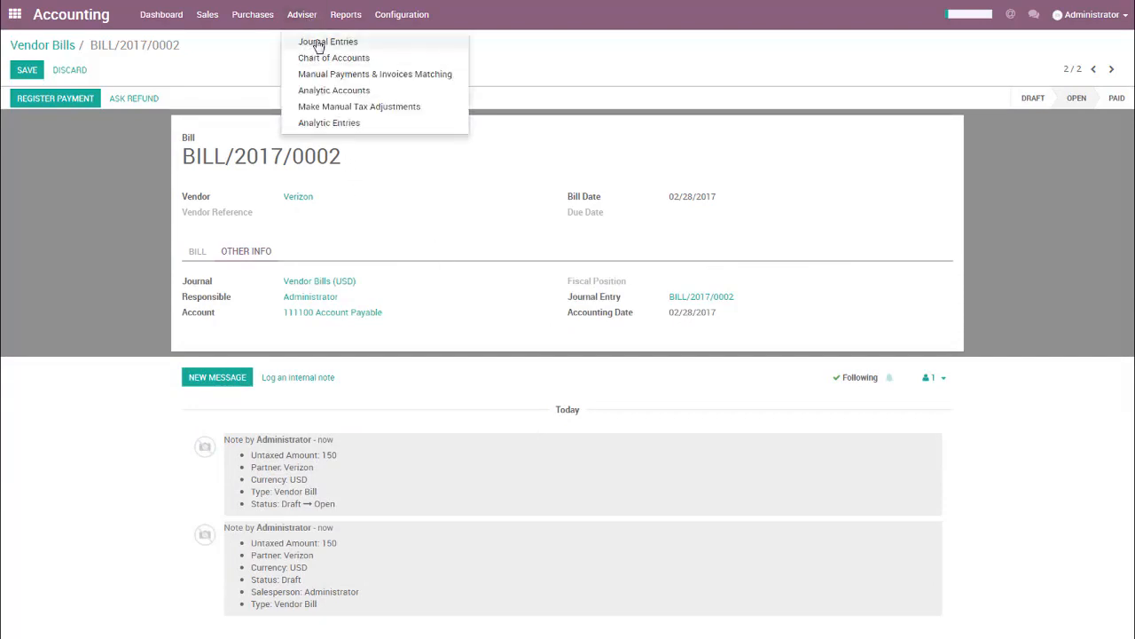
click(312, 92)
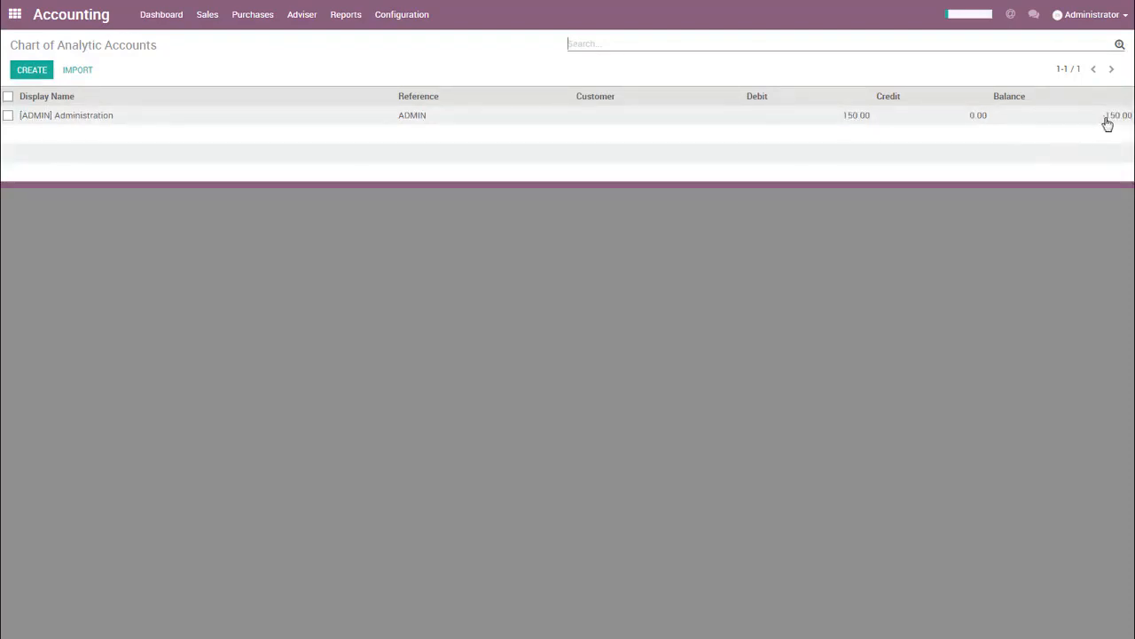
click(467, 121)
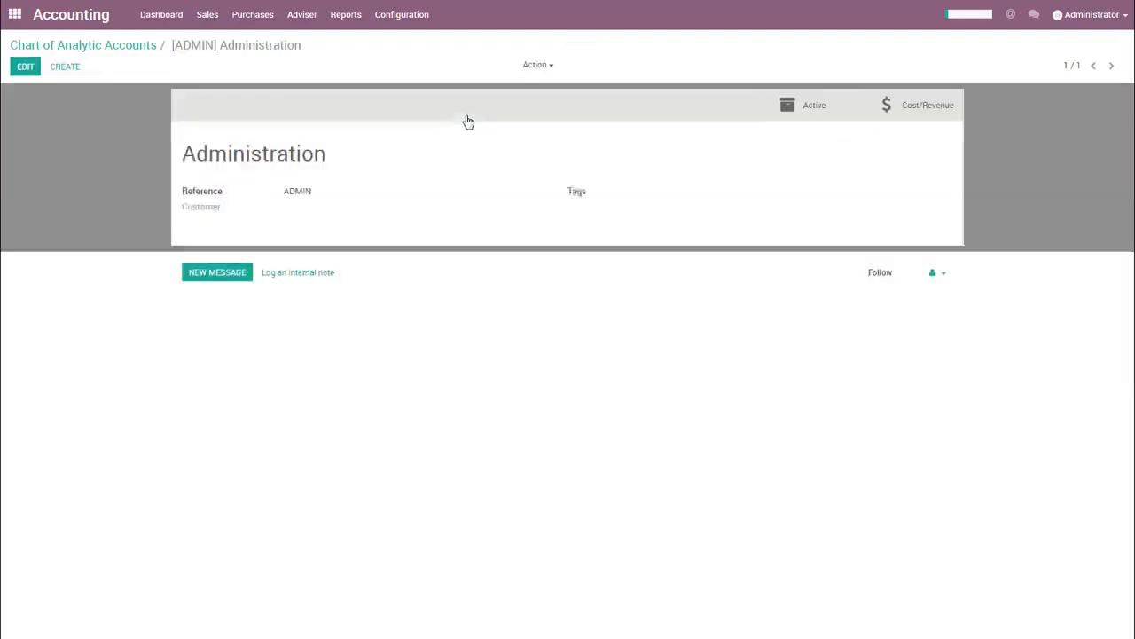
click(902, 120)
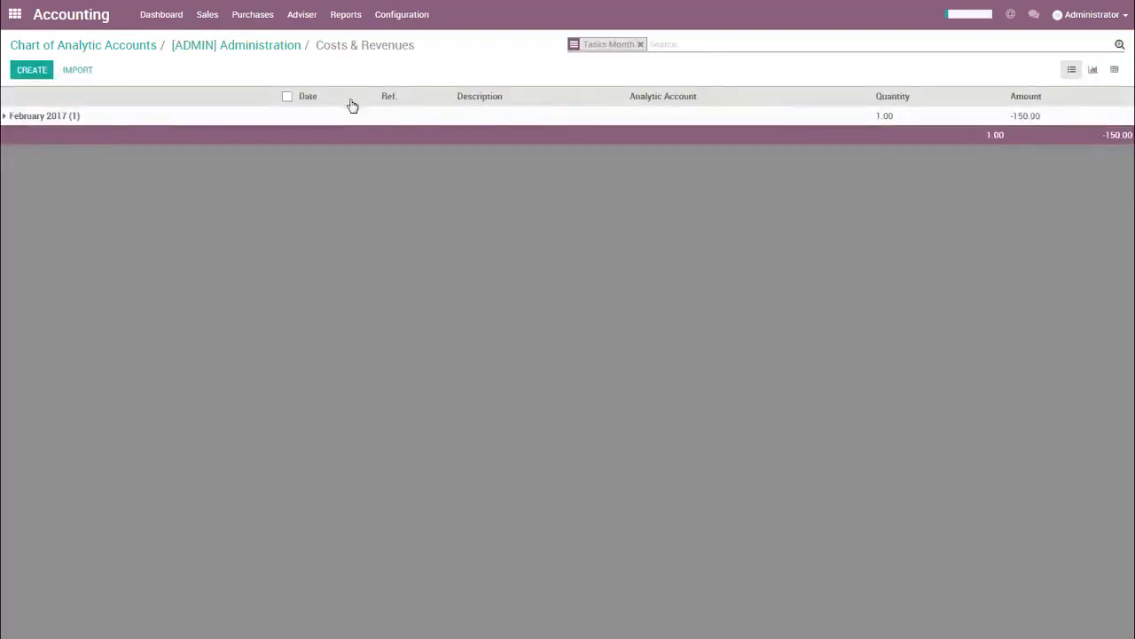
click(53, 117)
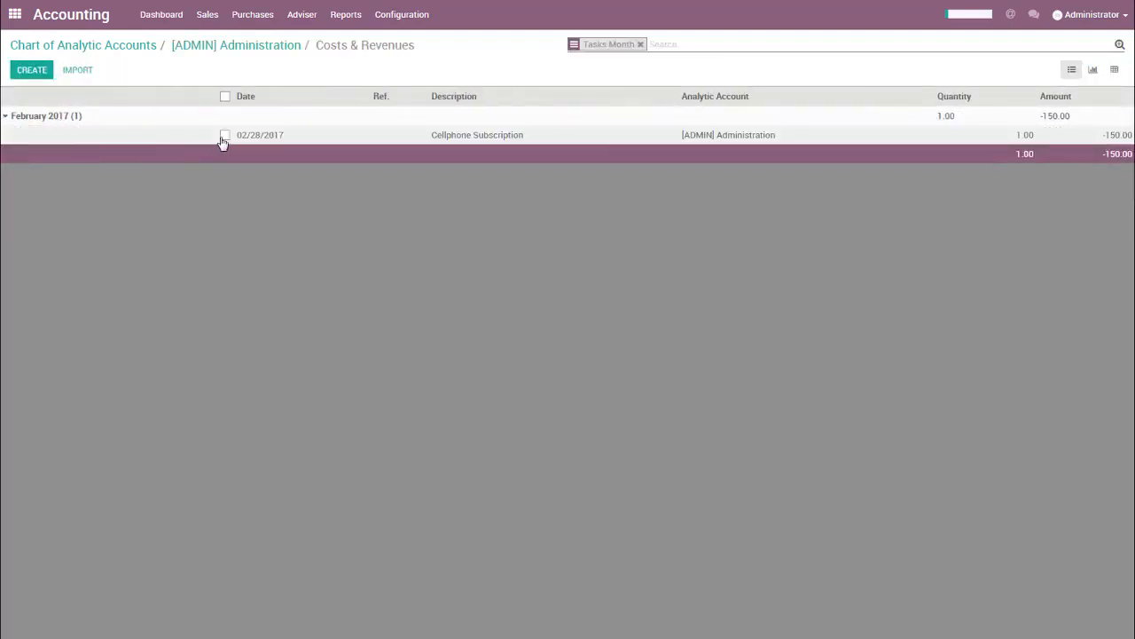
Inspect the Cellphone Subscription entry and its move line, and open the list of all analytic entries.
click(509, 137)
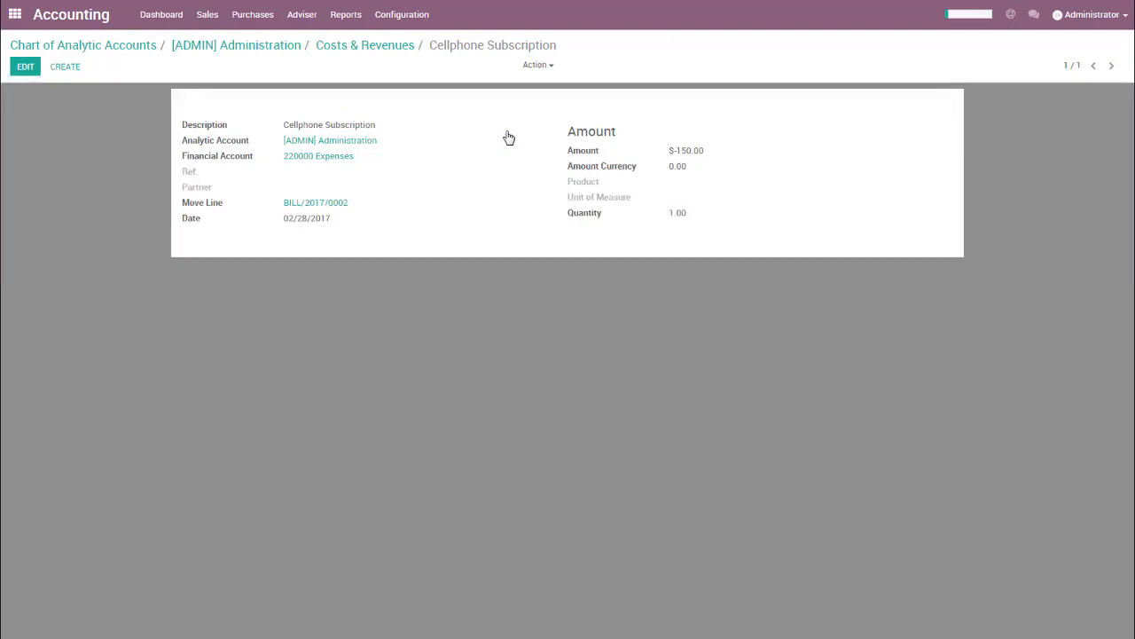
drag(362, 203, 279, 201)
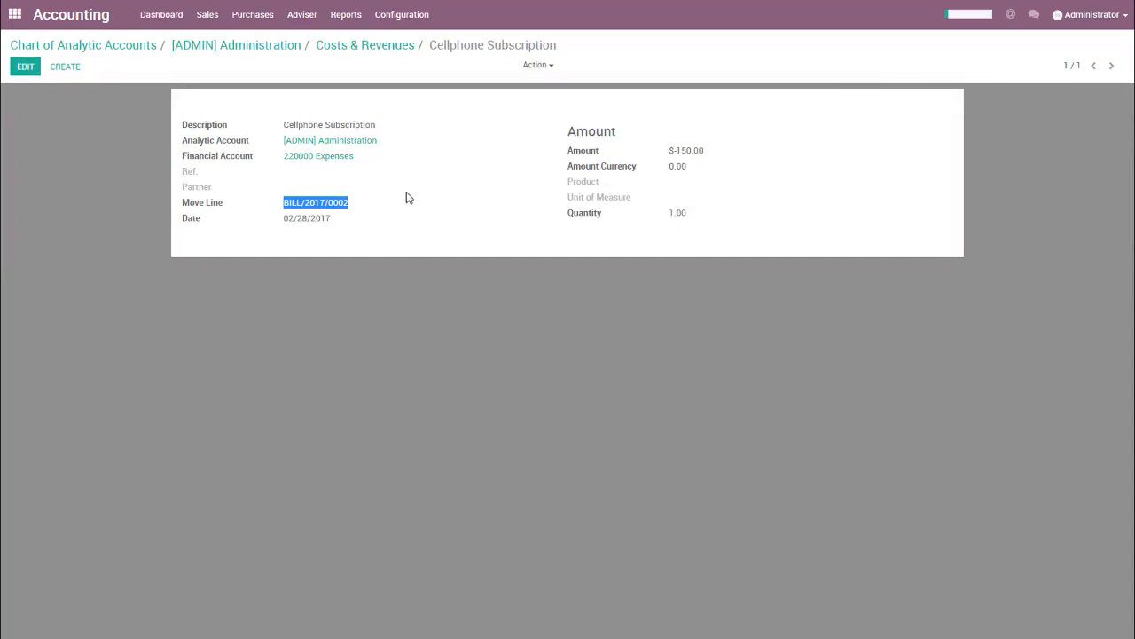
click(434, 194)
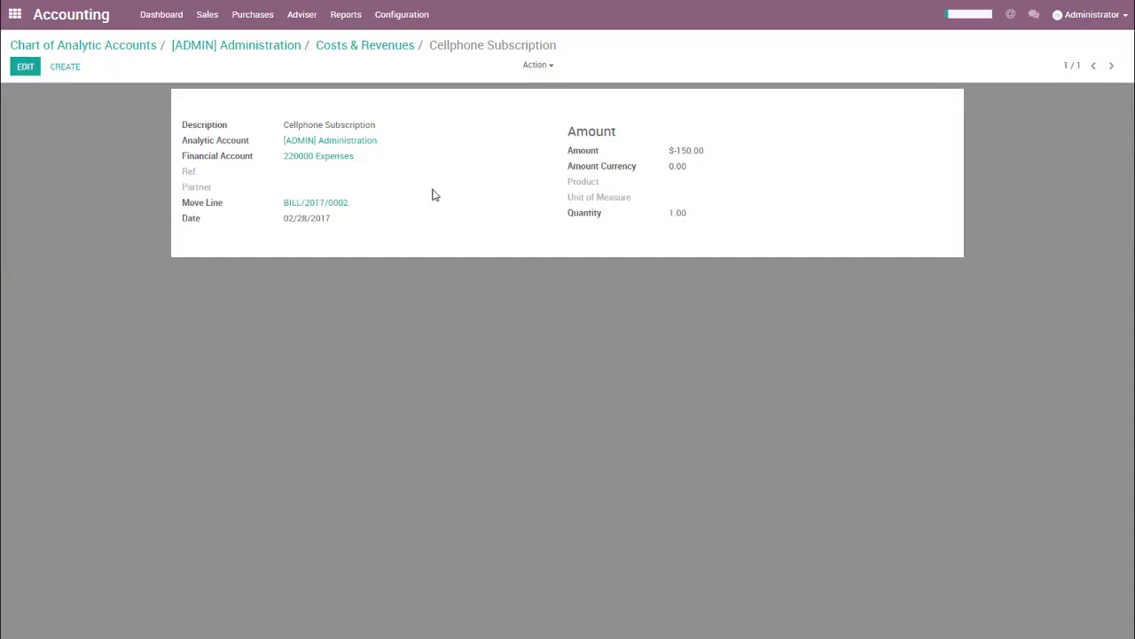
click(305, 18)
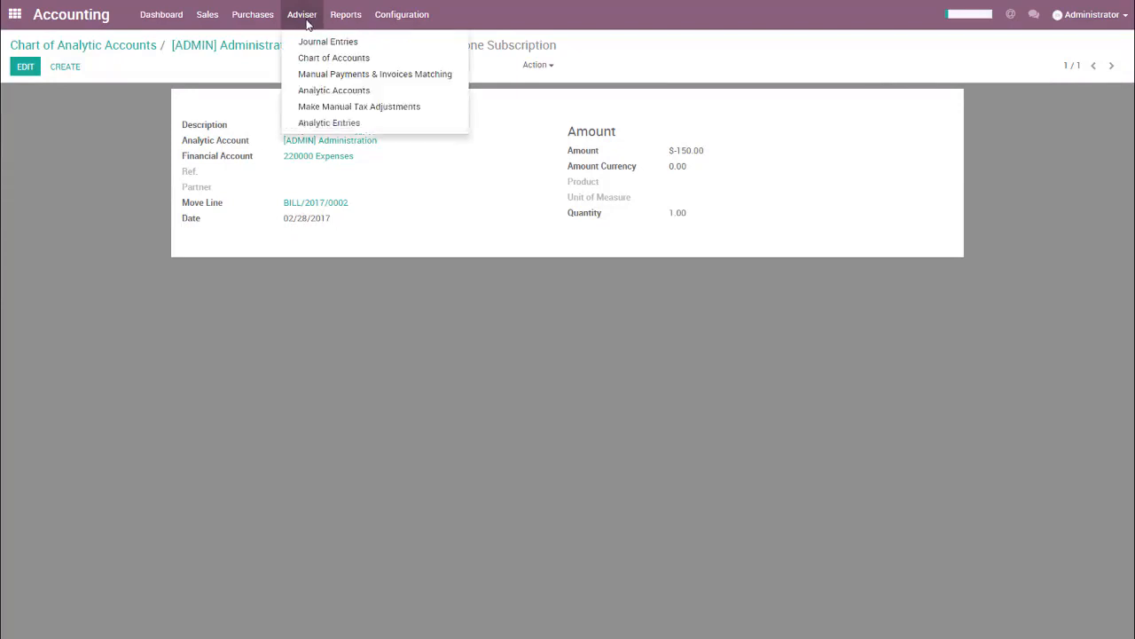
click(311, 125)
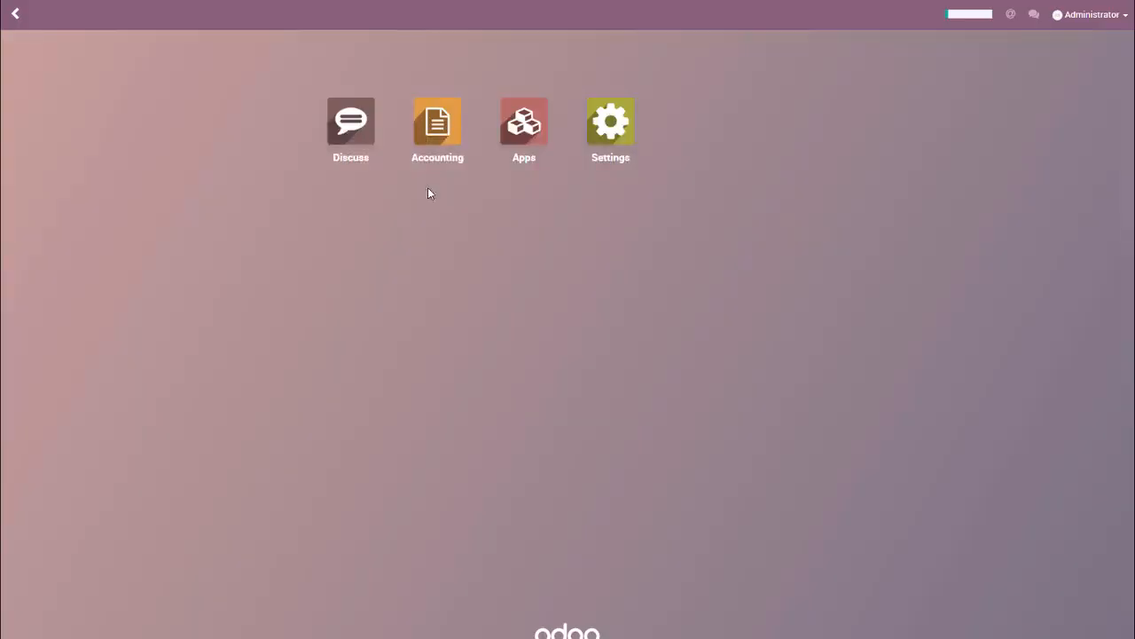
Open the chart of analytic accounts in Accounting and create a new analytic account named "Conception XPY product".
click(435, 142)
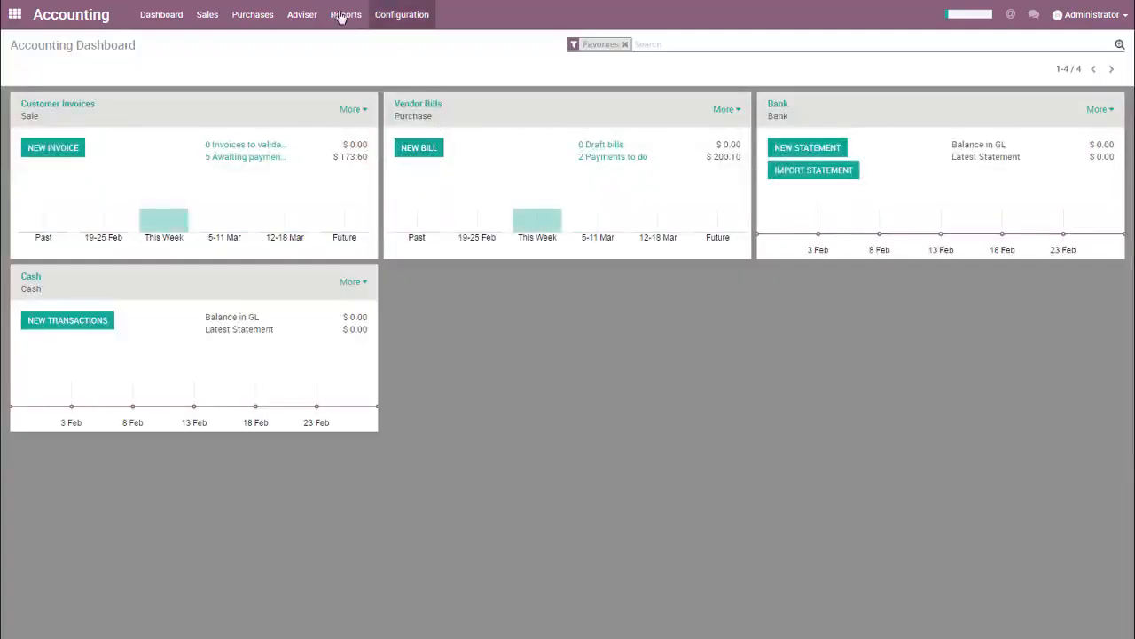
click(302, 14)
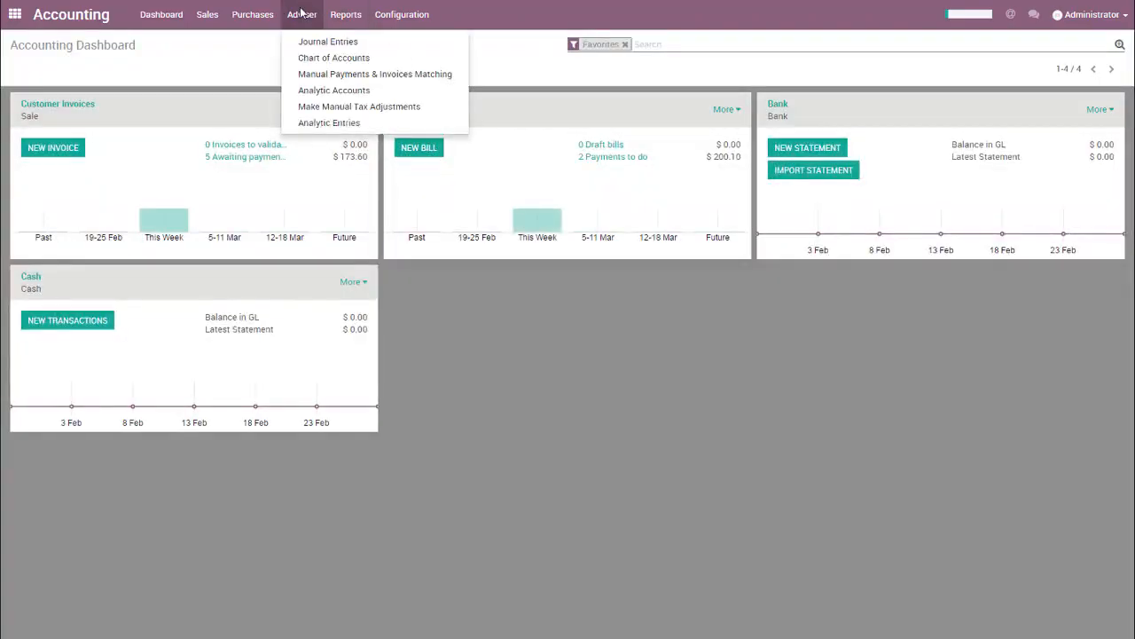
click(311, 92)
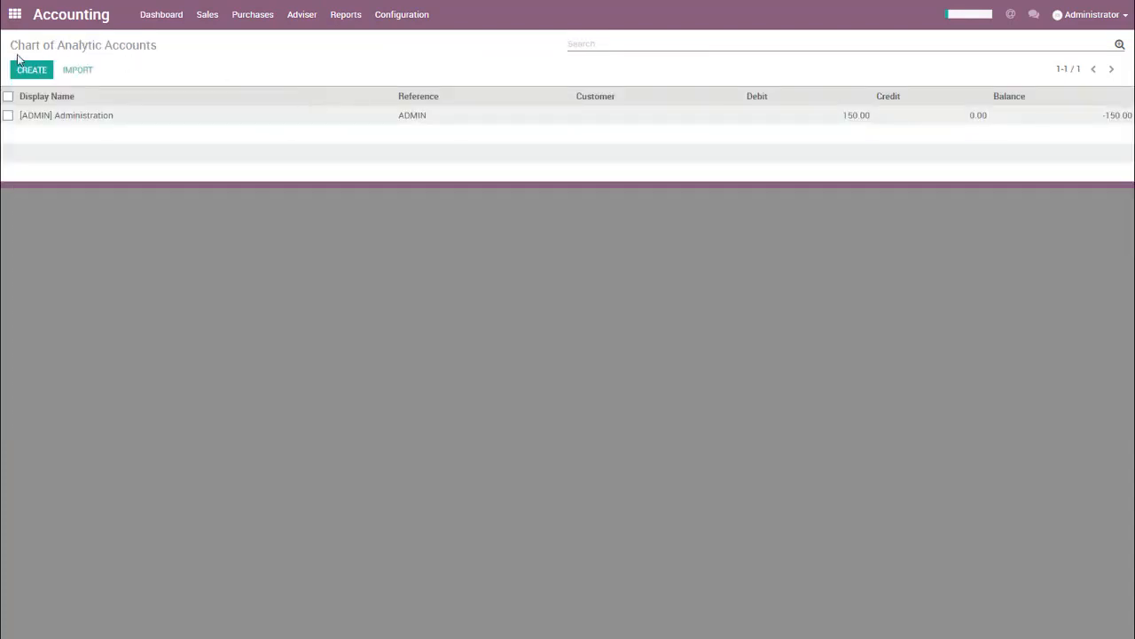
click(31, 70)
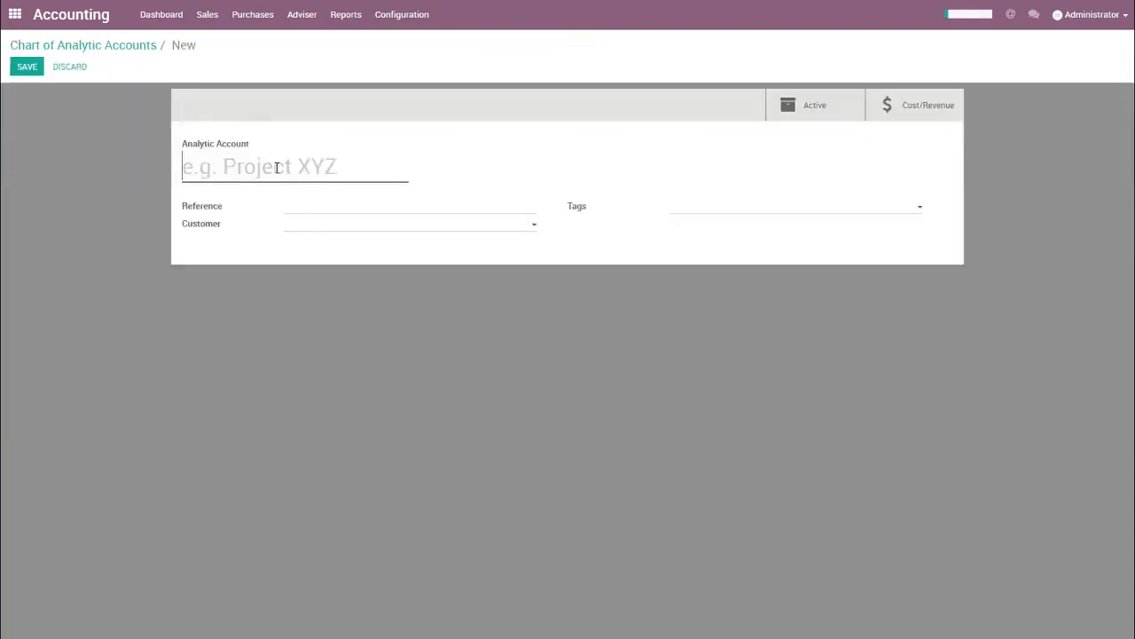
text(Conception )
text(XPY productio)
text(n)
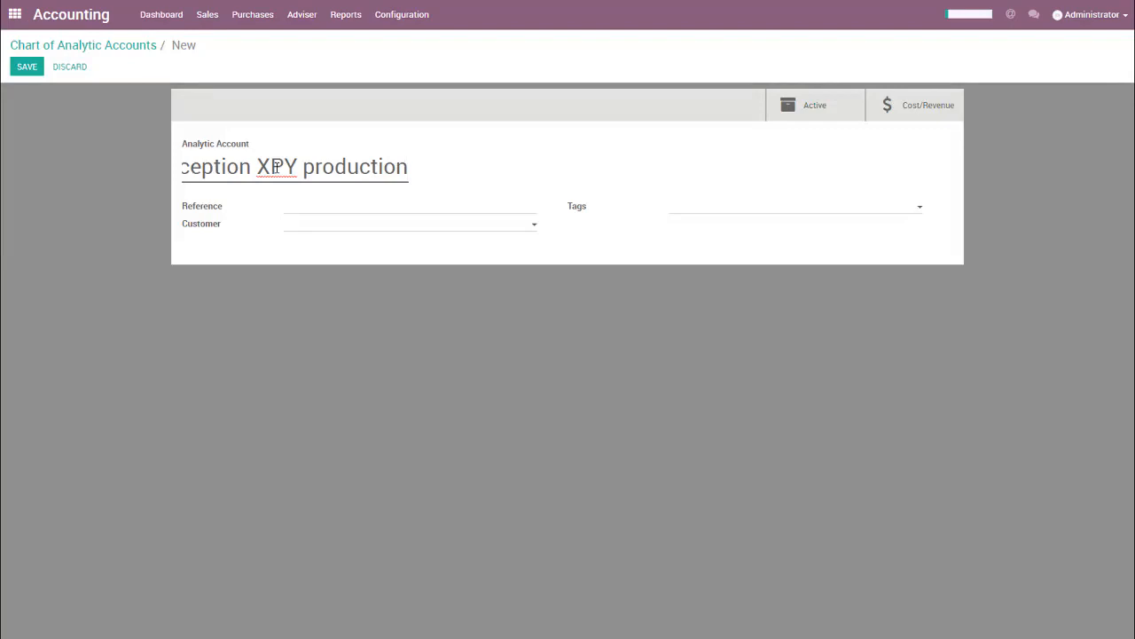
key(BackSpace)
key(BackSpace)
key(BackSpace)
Set the new analytic account's customer to Delta PC and its reference to "XPY Product", and save it.
key(Tab)
key(Tab)
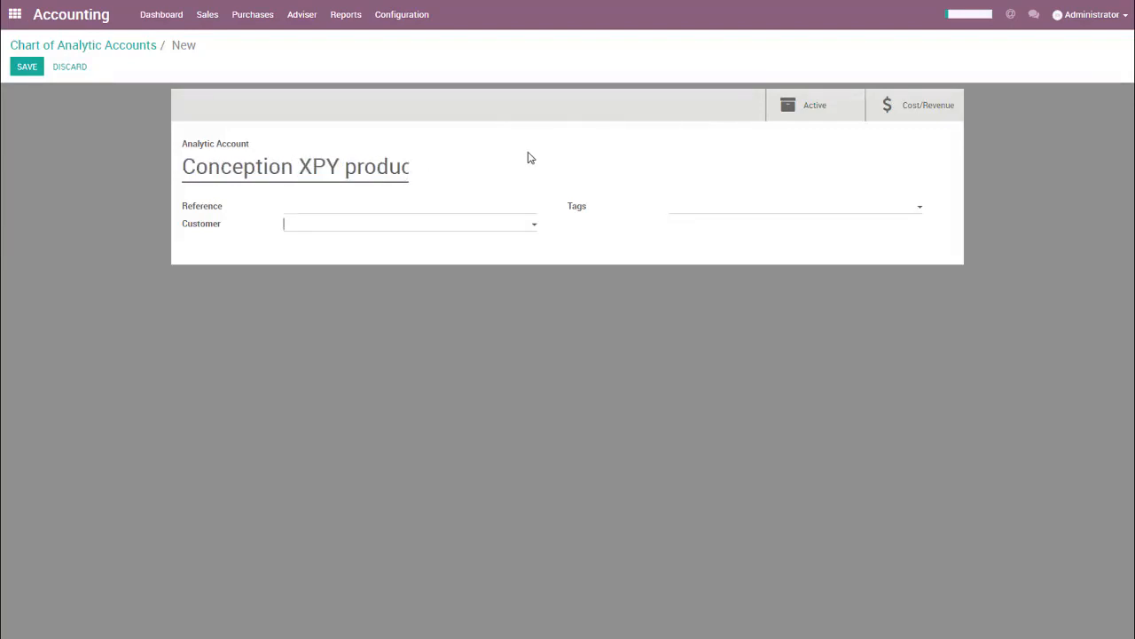
text(delta)
key(Return)
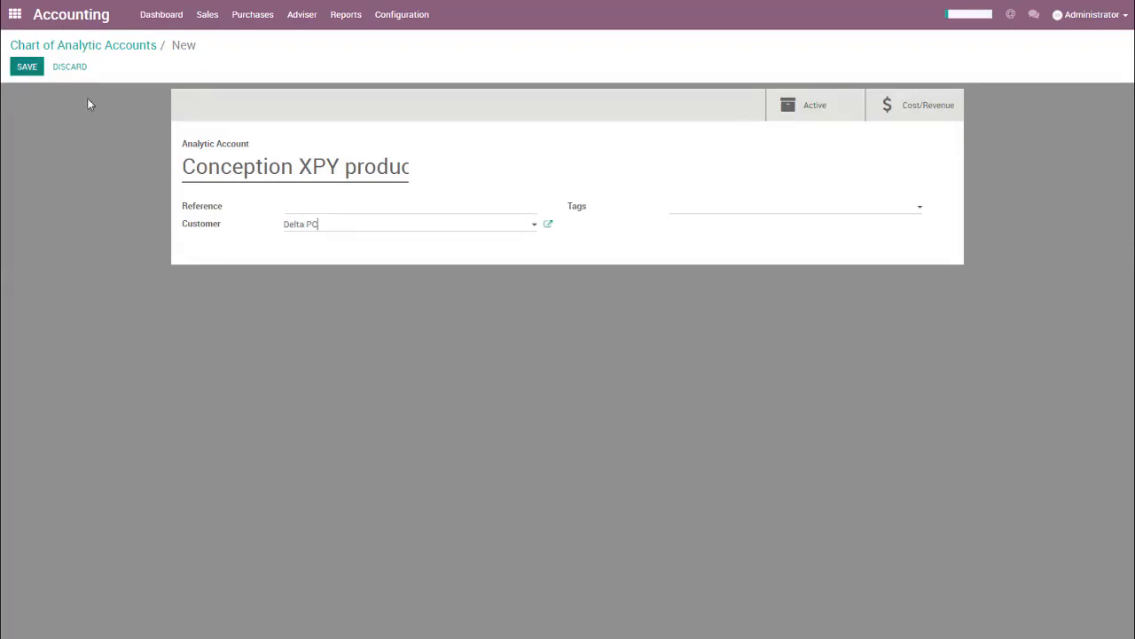
click(292, 206)
text(xpy Produc)
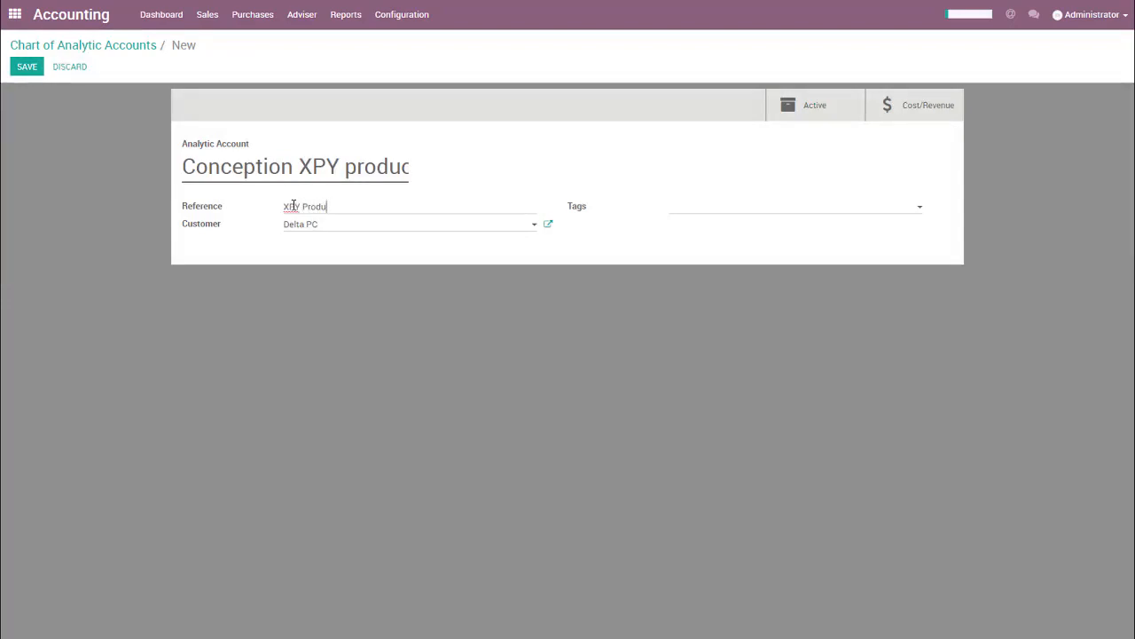
text(t)
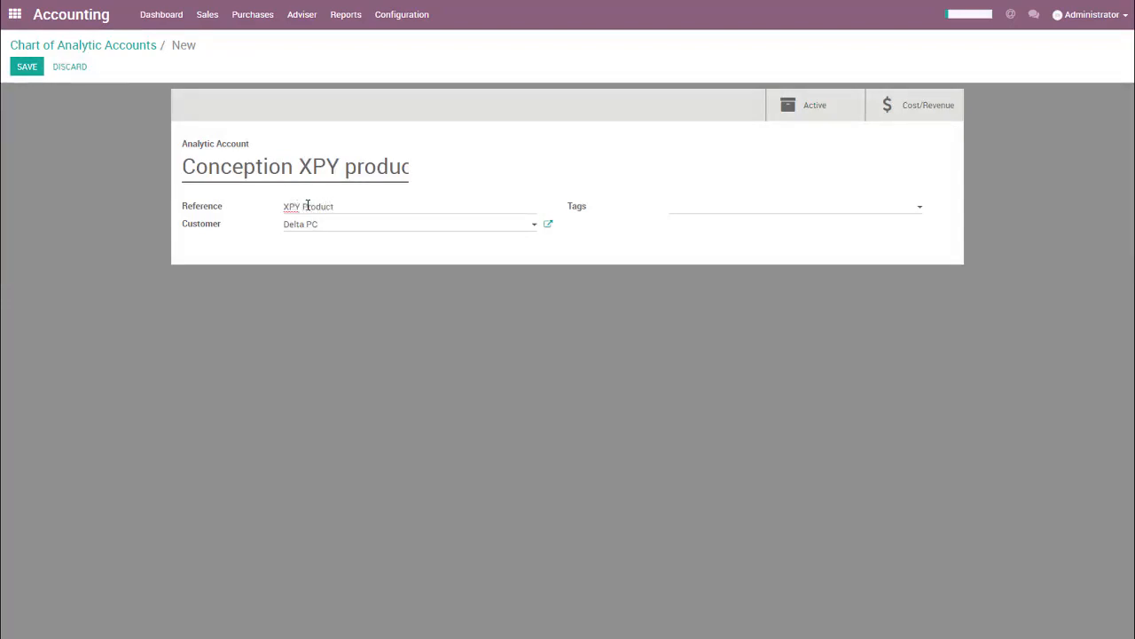
click(25, 68)
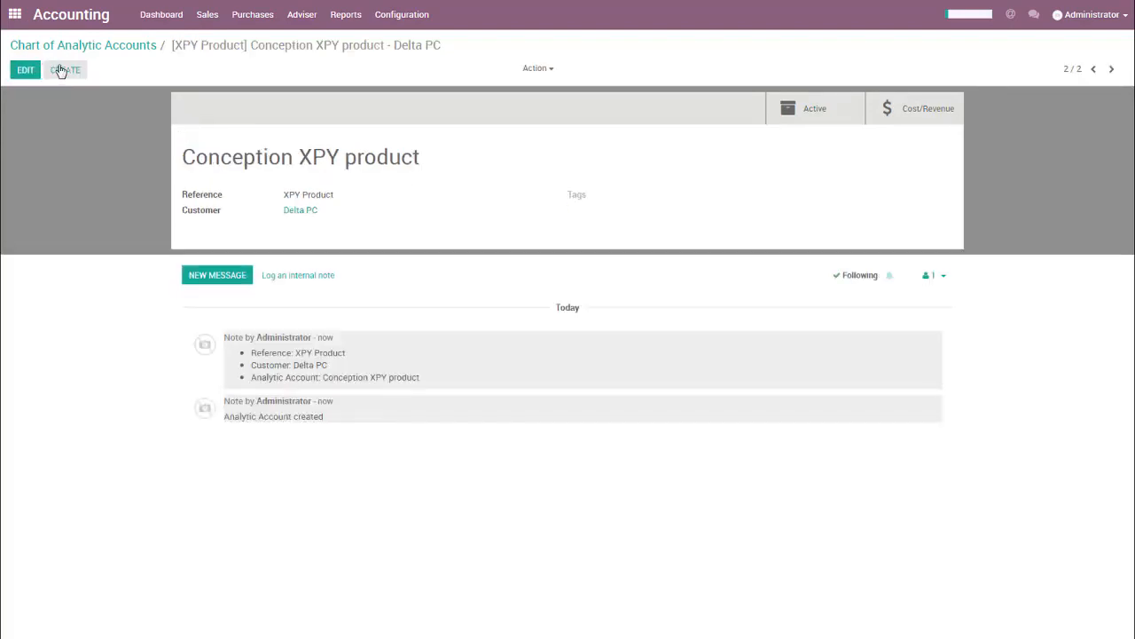
click(384, 18)
click(384, 18)
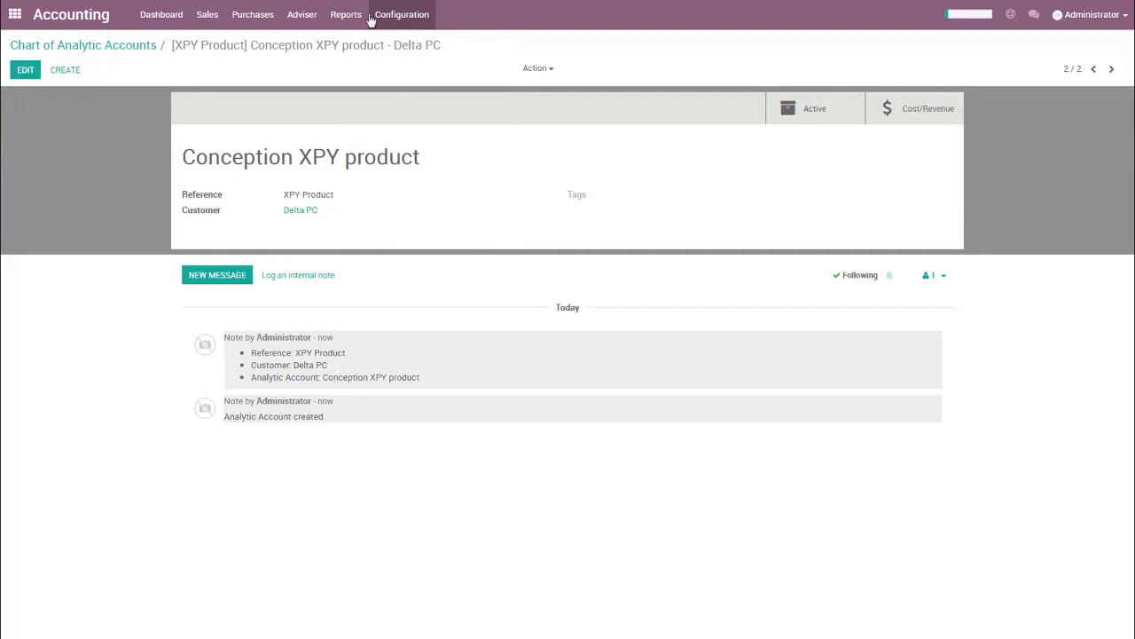
click(24, 70)
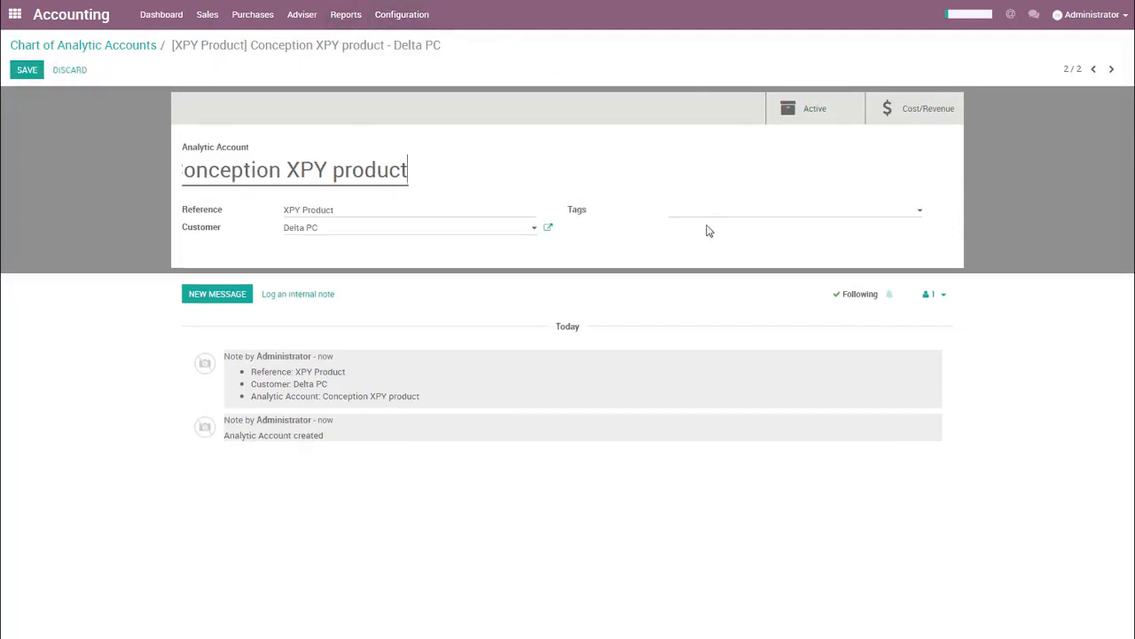
click(692, 218)
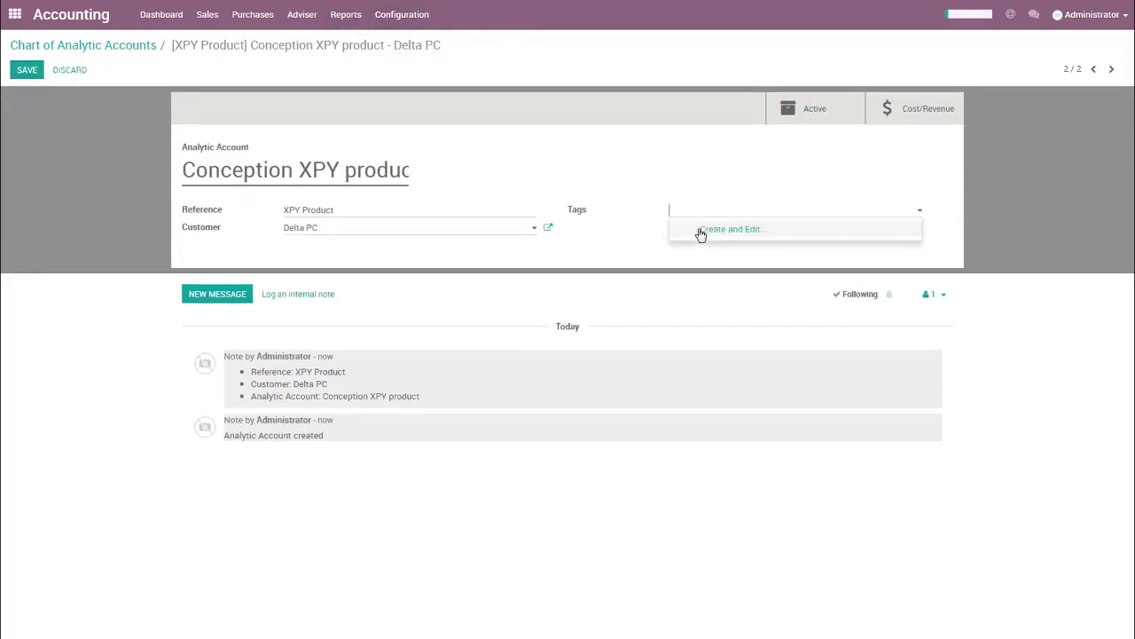
click(701, 186)
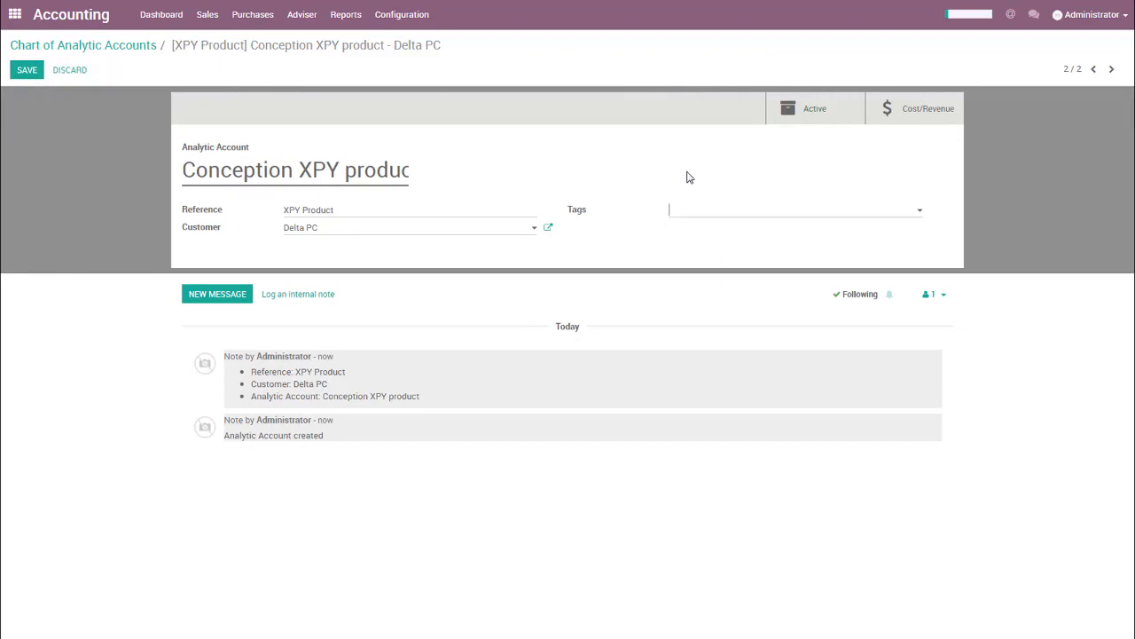
click(28, 71)
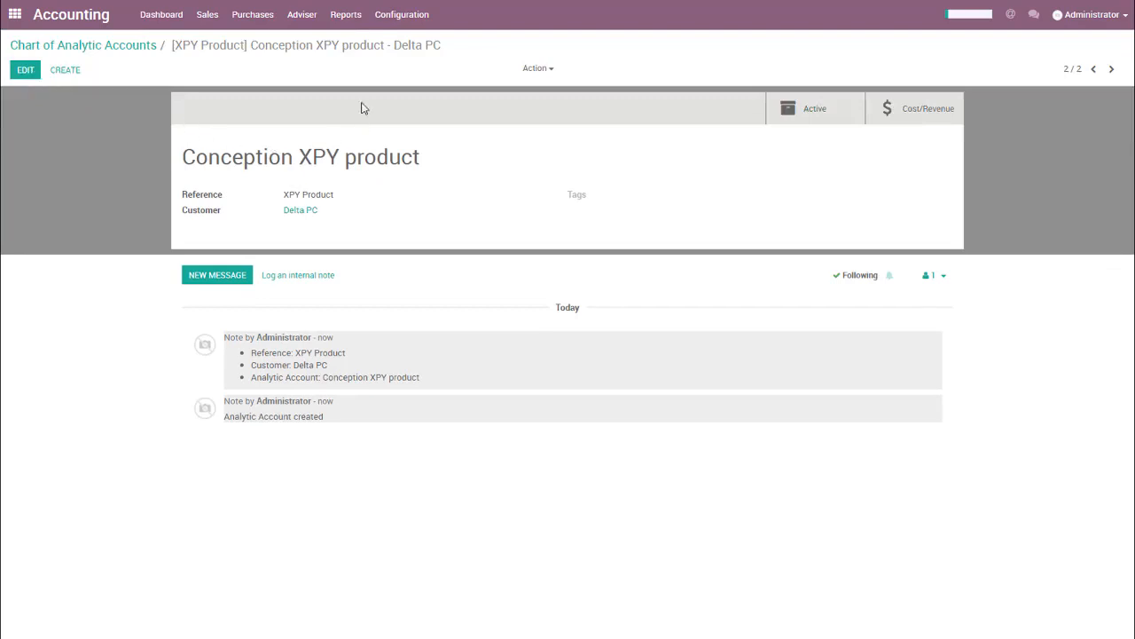
Create a new vendor bill with Amazon as the vendor.
click(261, 24)
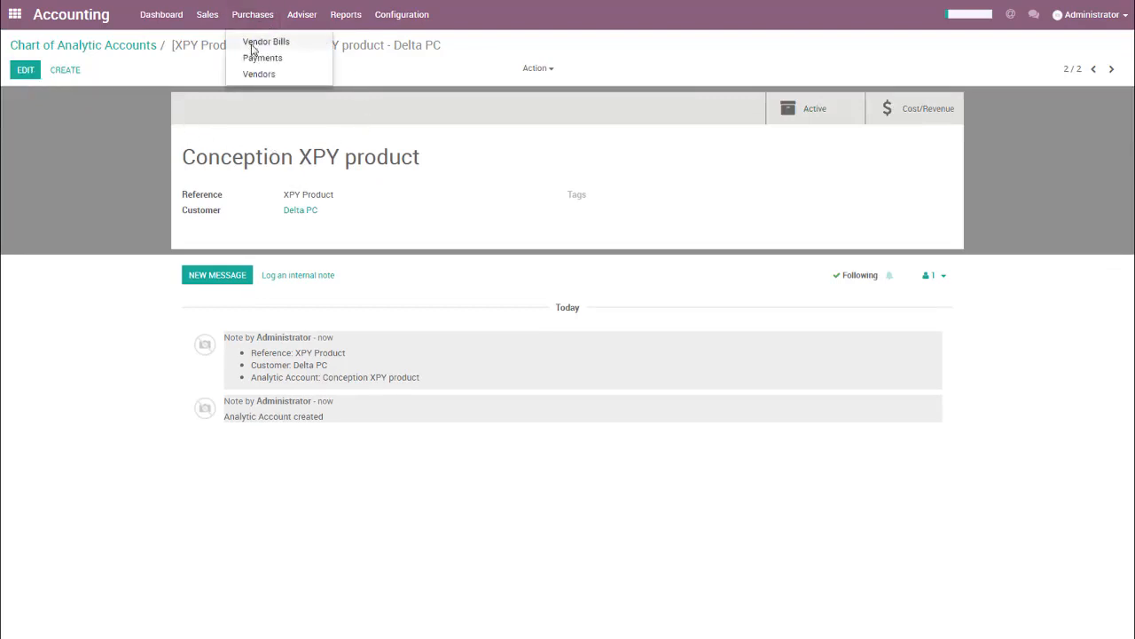
click(253, 43)
click(31, 74)
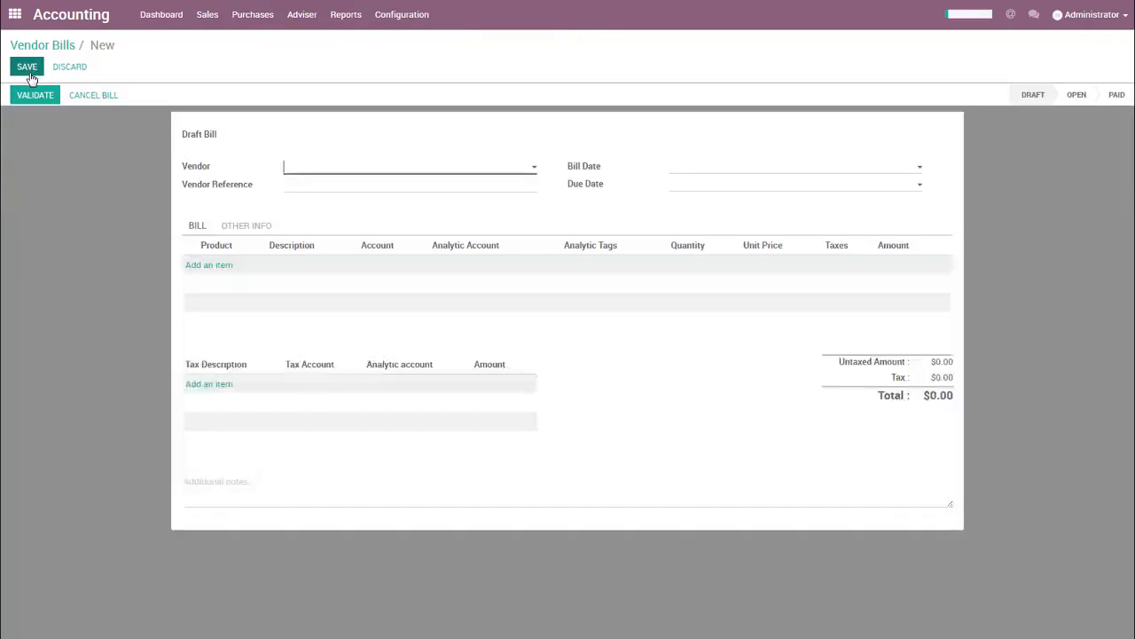
click(313, 175)
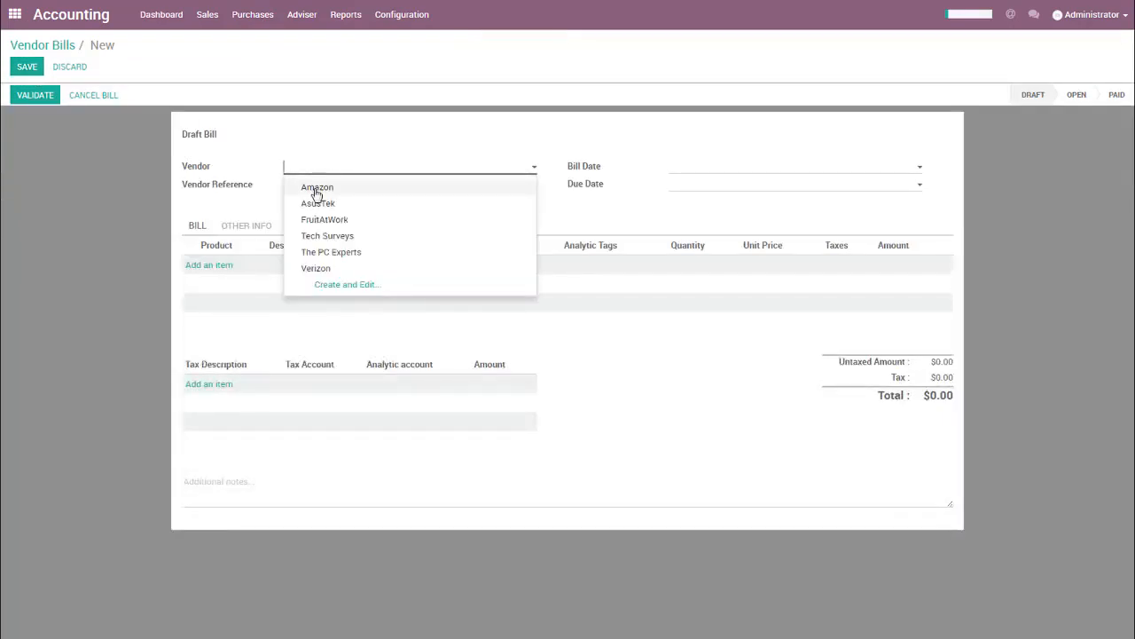
click(317, 190)
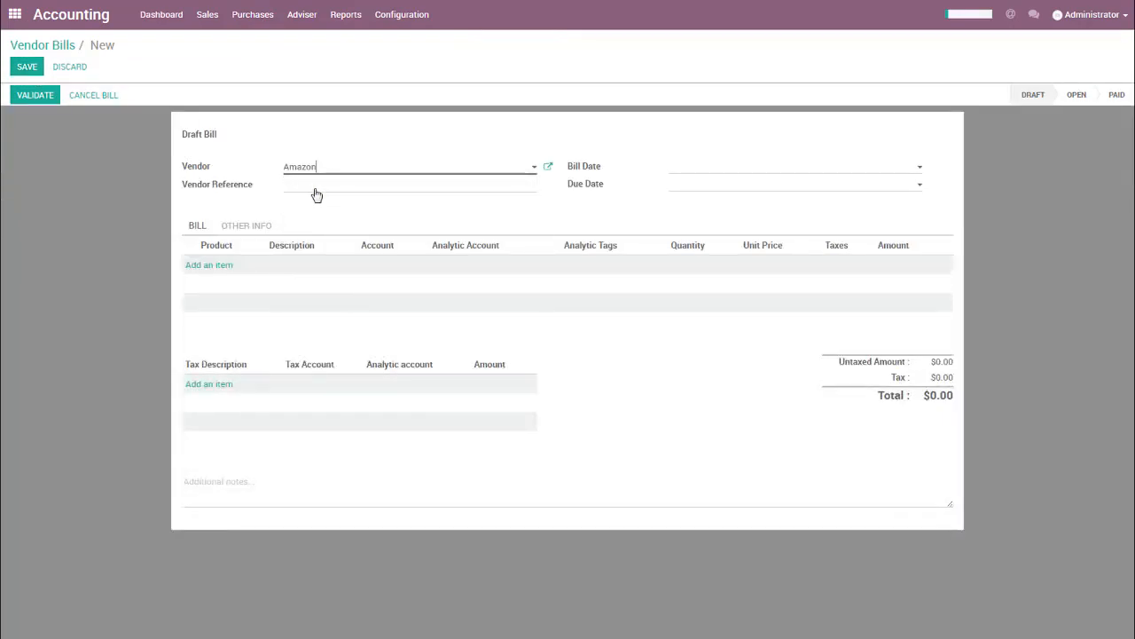
Add a Raspberry PI line to the bill and assign it the [XPY Product] Conception XPY product - Delta PC analytic account.
click(221, 266)
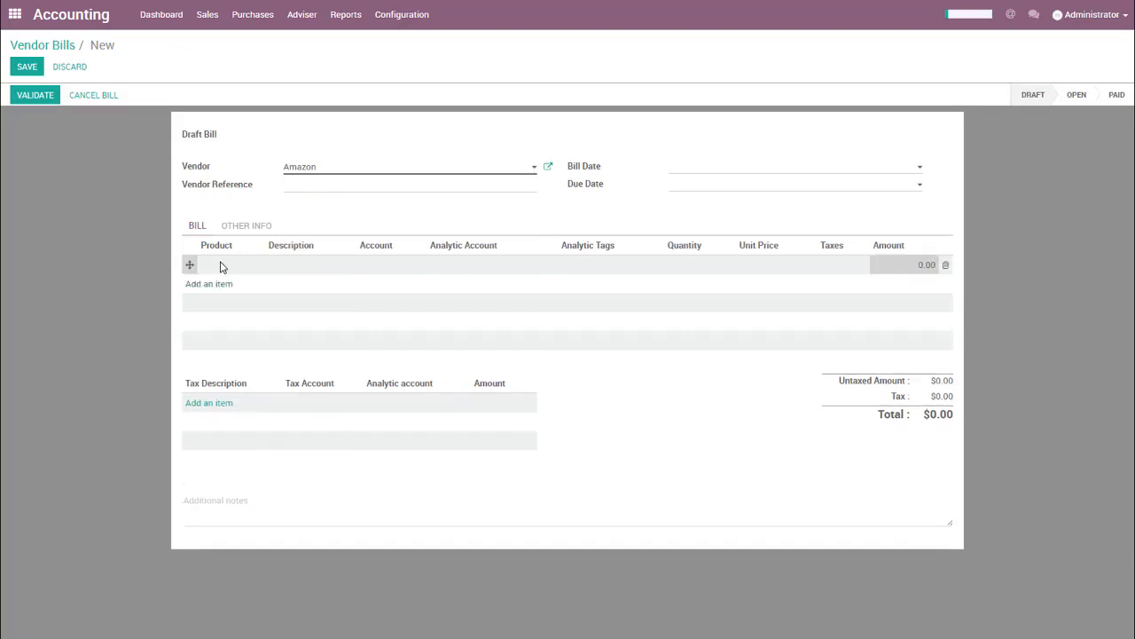
click(222, 266)
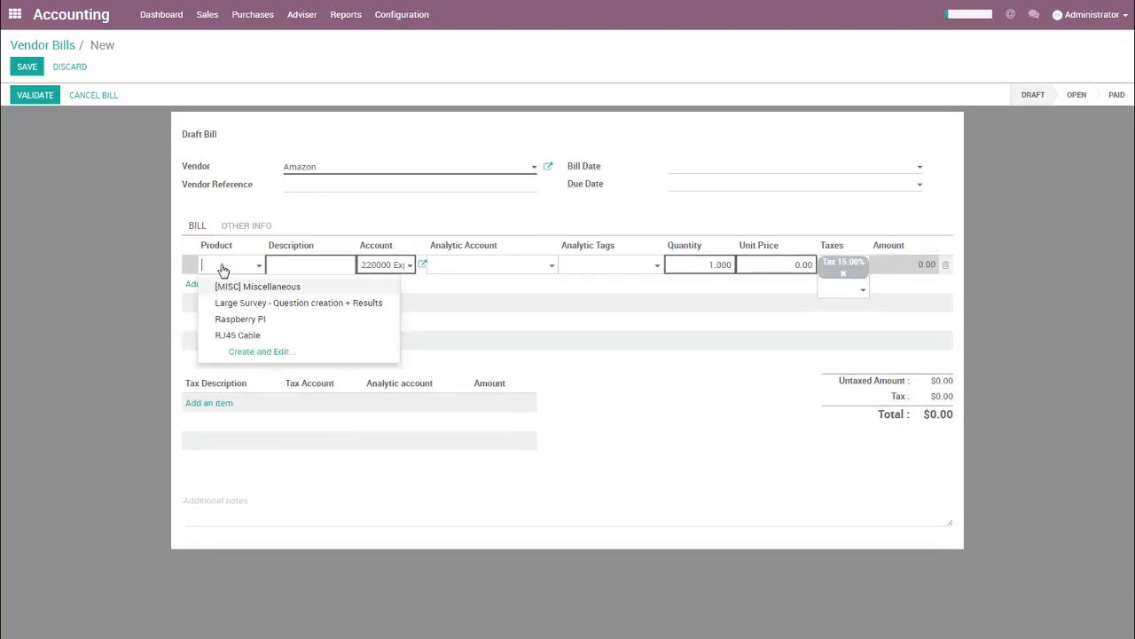
click(235, 319)
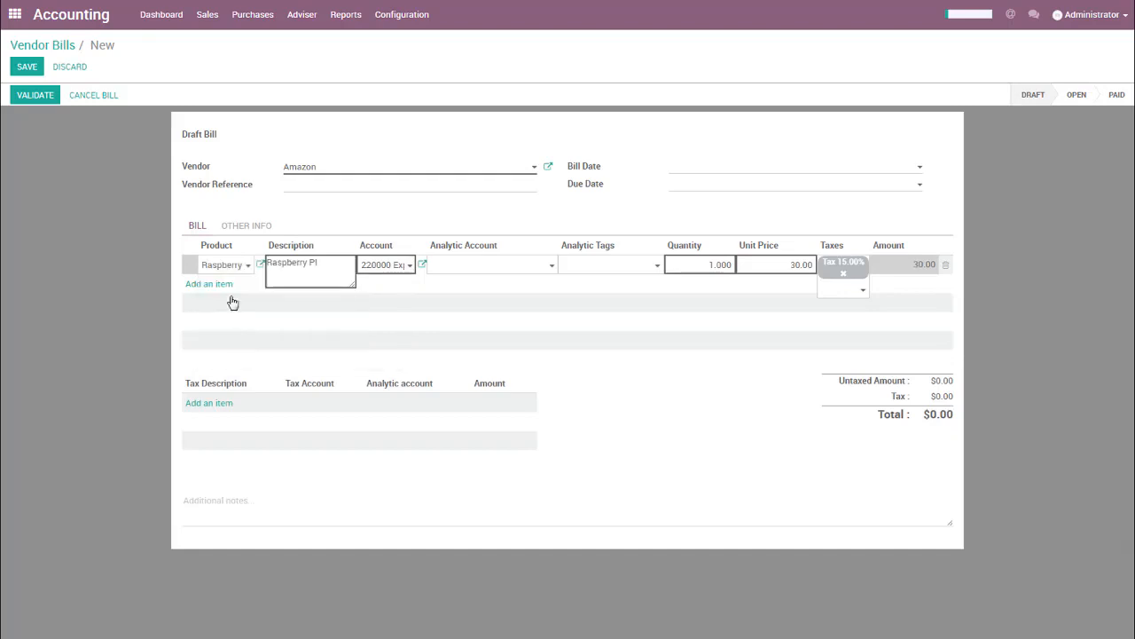
click(532, 268)
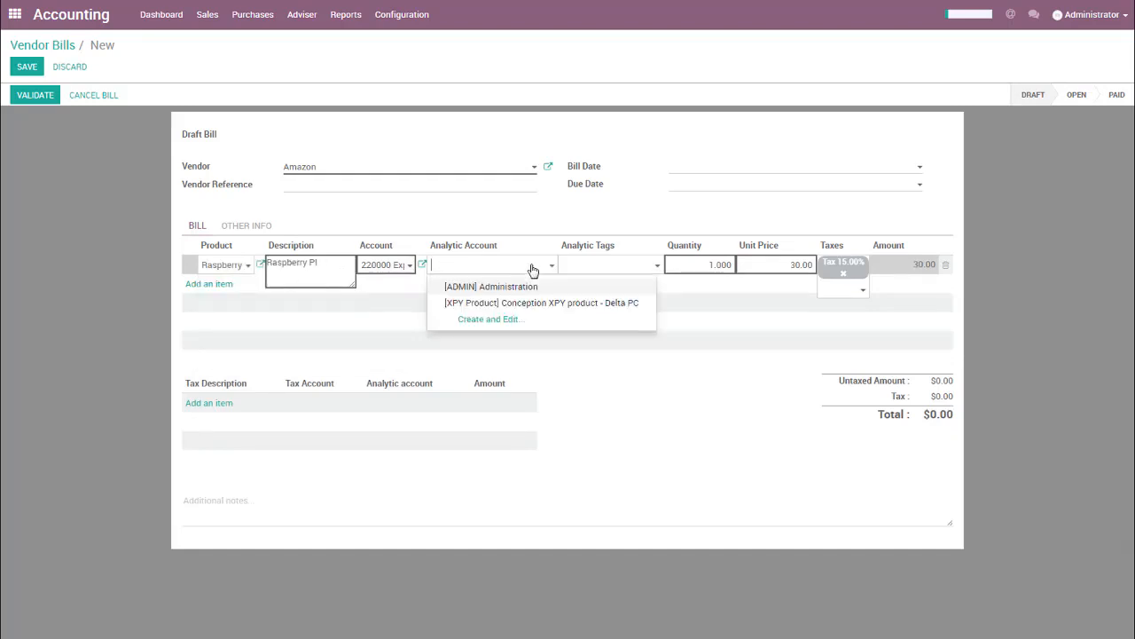
click(503, 302)
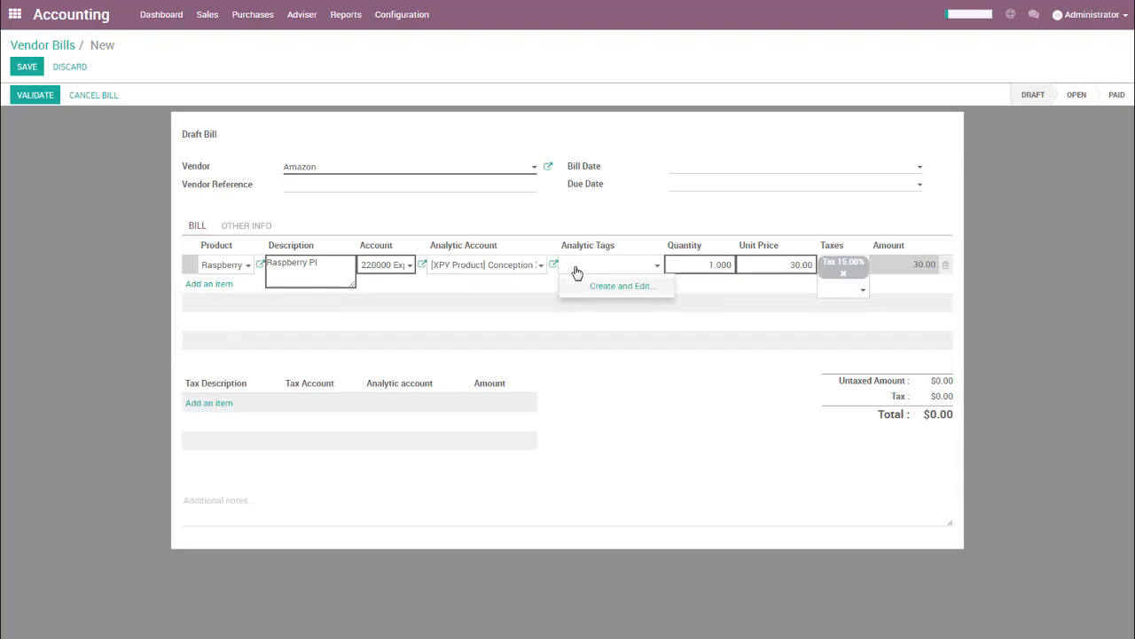
Create the analytic tag "Team2 - MVP" directly on the Raspberry PI line.
text(Team)
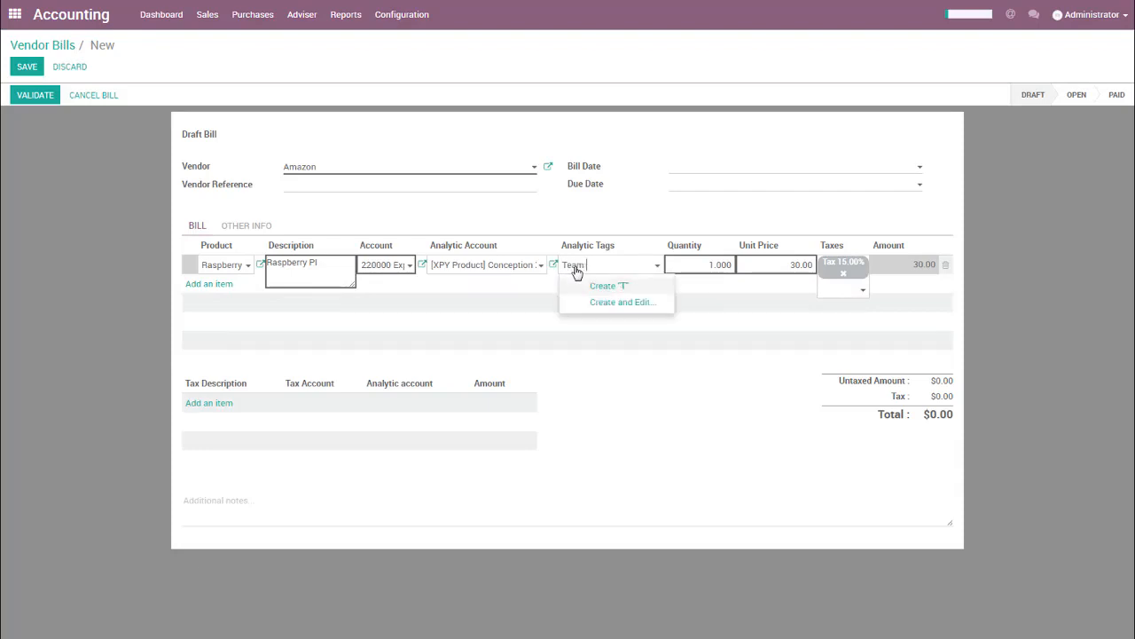
key(BackSpace)
text(2 - MVP)
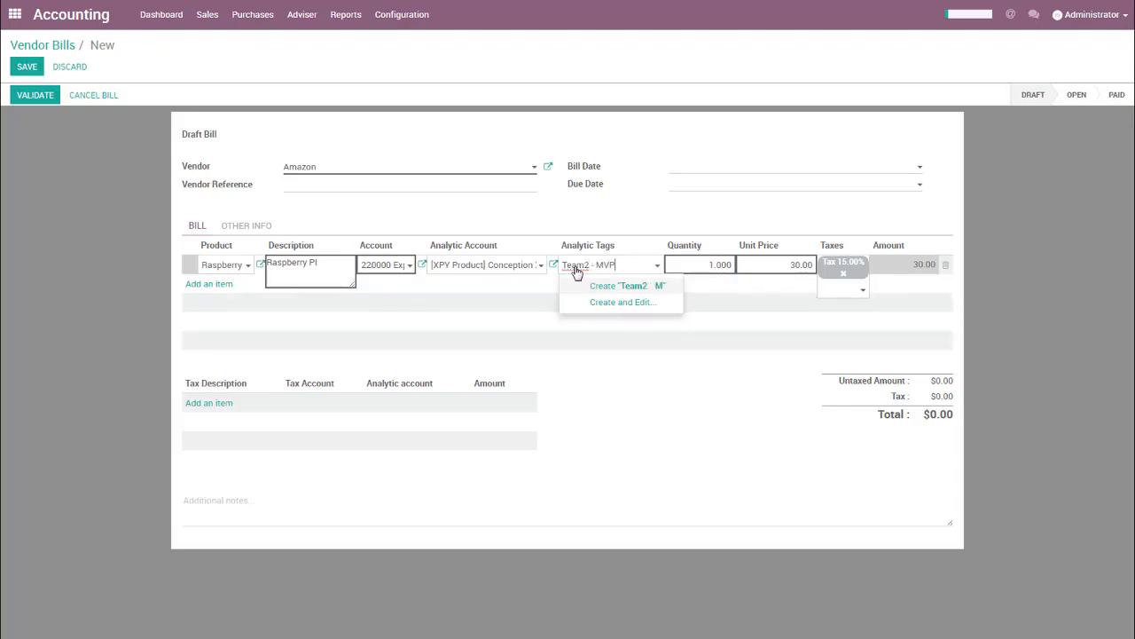
key(Return)
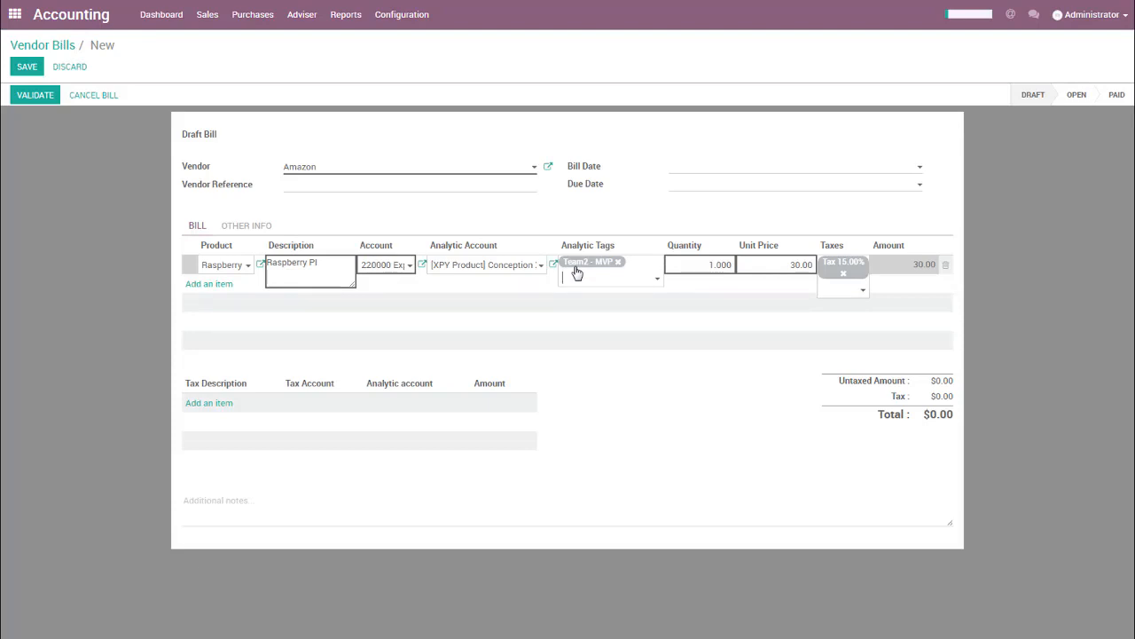
Set the quantity of the Raspberry PI line to 4.
key(Tab)
key(Tab)
key(shift+Tab)
text(4)
key(Tab)
key(Tab)
key(Tab)
Add an RJ45 Cable line to the bill with the [XPY Product] Conception XPY product - Delta PC analytic account.
click(213, 284)
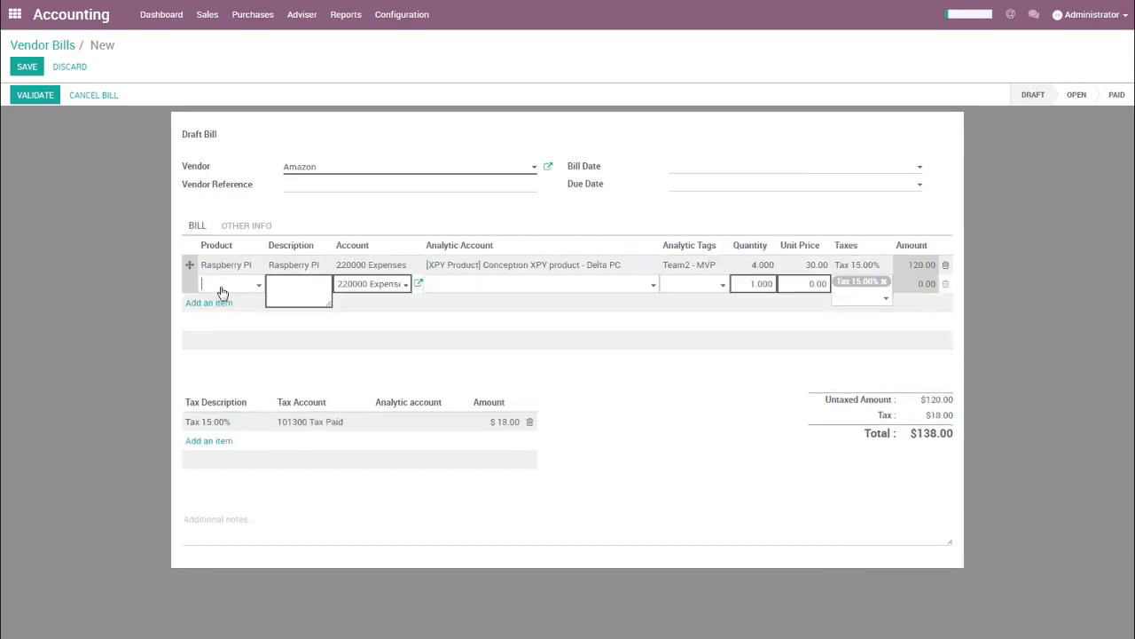
text(cable)
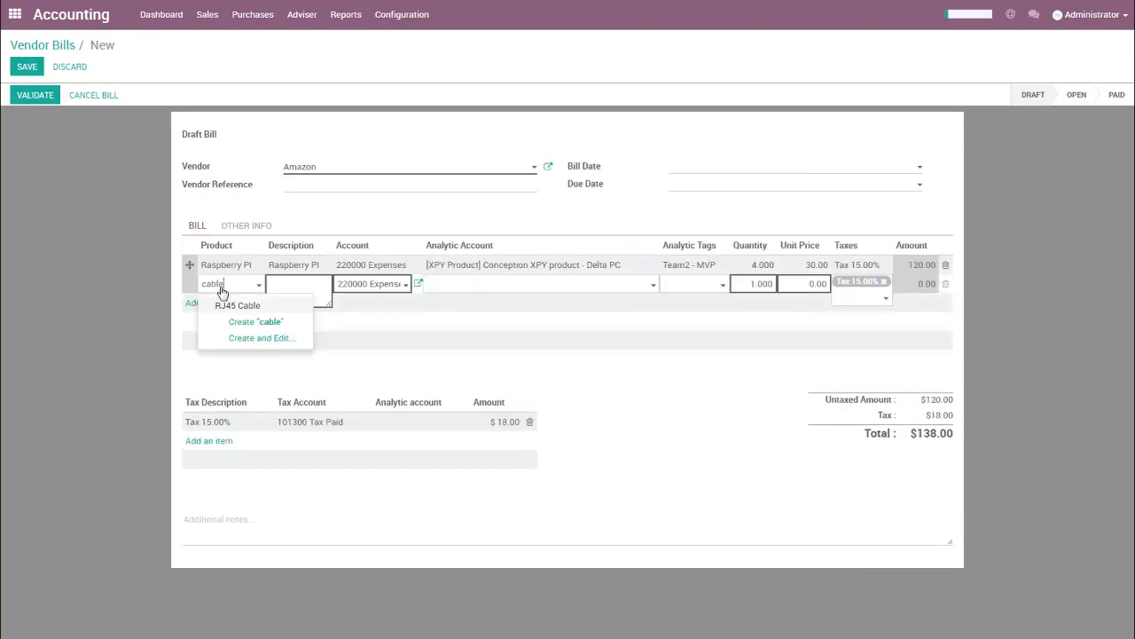
key(Return)
key(Tab)
key(Tab)
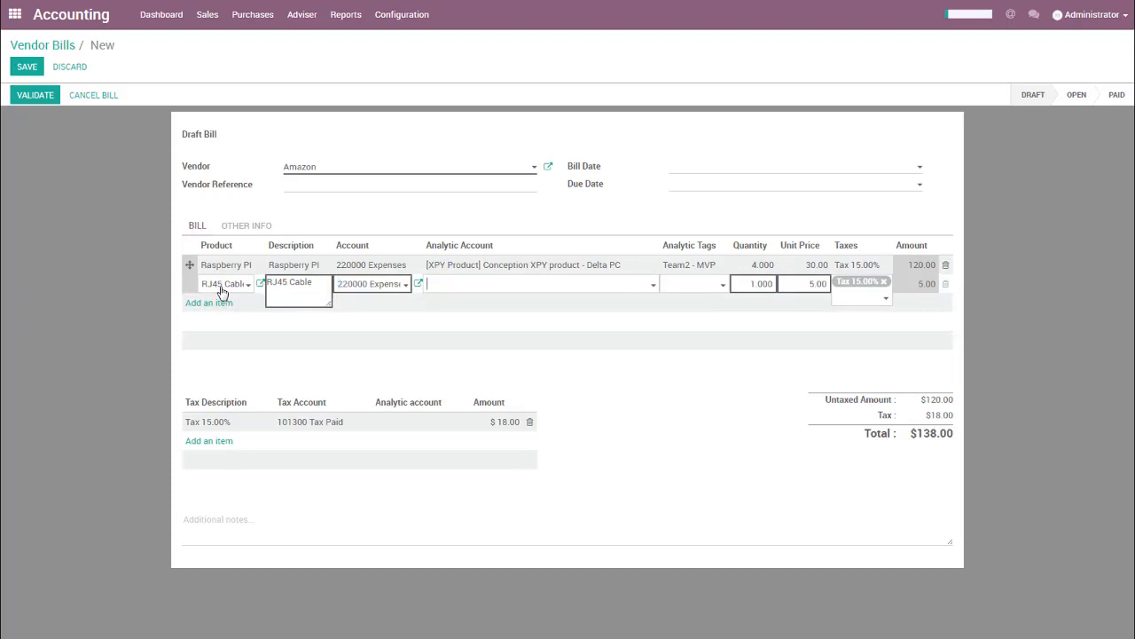
text(x)
key(Tab)
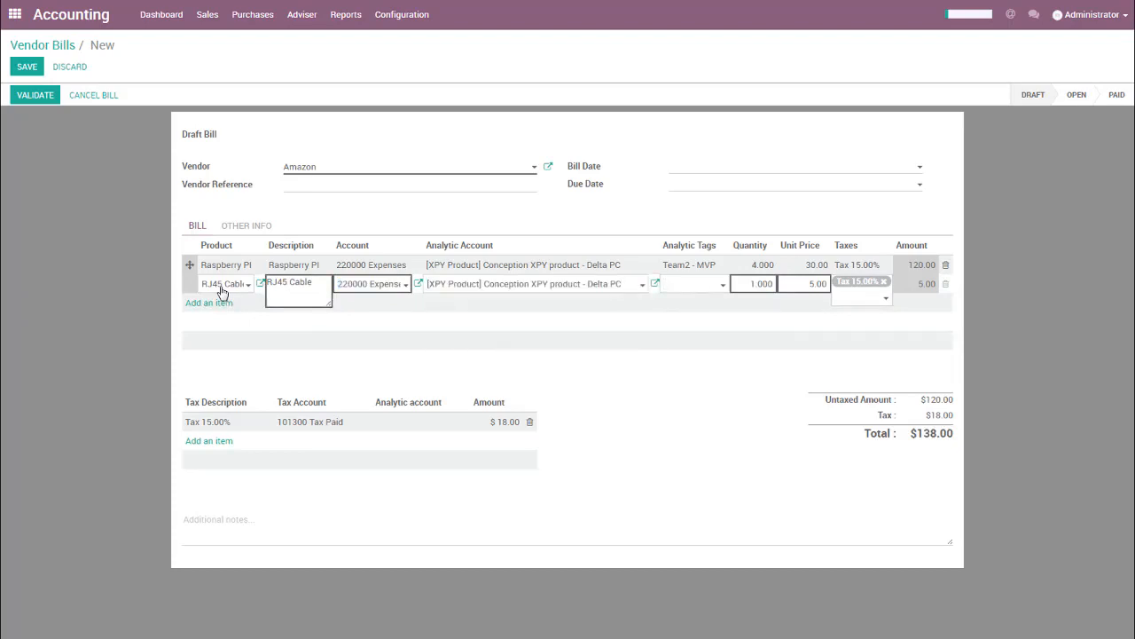
Assign the Team2 - MVP analytic tag to the RJ45 Cable line and set its quantity to 10.
text(MV)
key(Return)
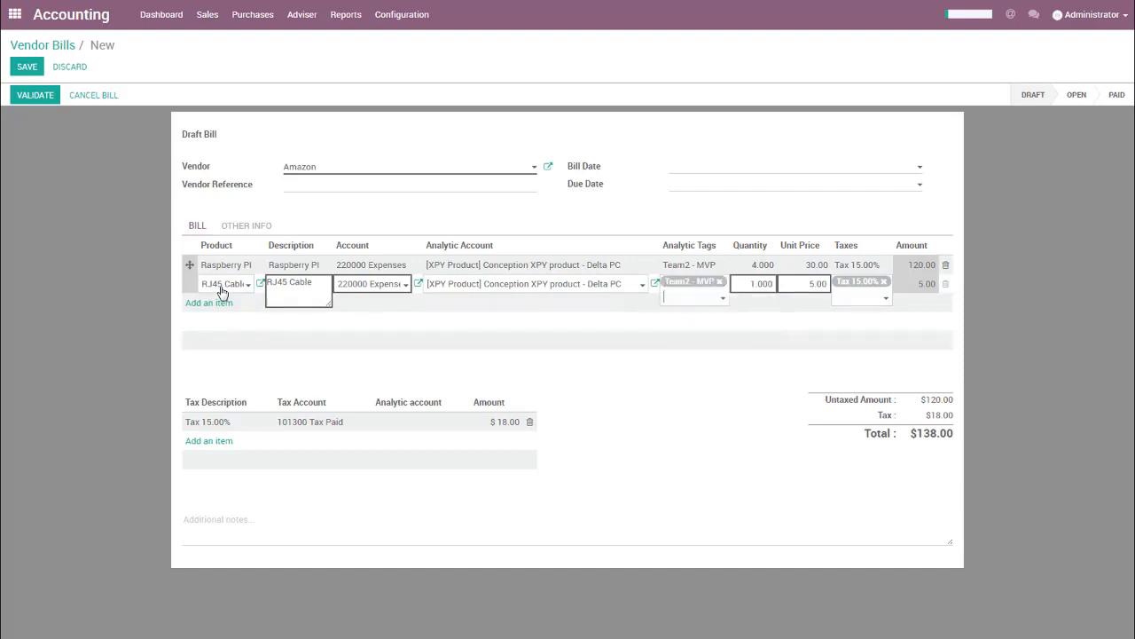
key(Tab)
text(10)
key(Tab)
Add a bill line described as "Intuos Tablets" with the [XPY Product] Conception XPY product - Delta PC analytic account.
key(Return)
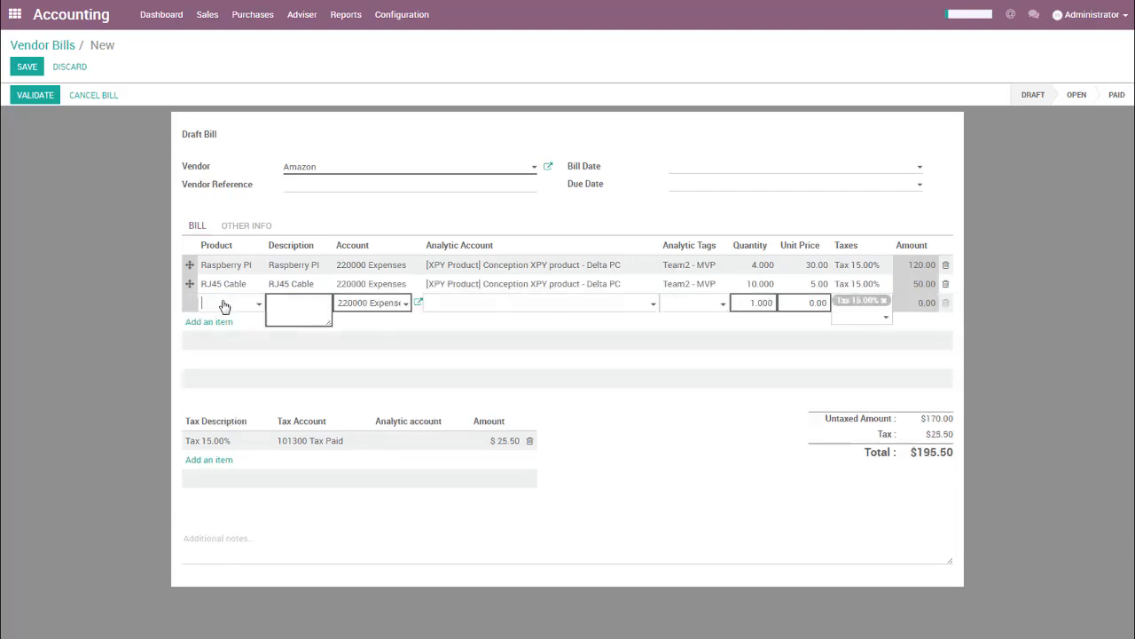
click(224, 304)
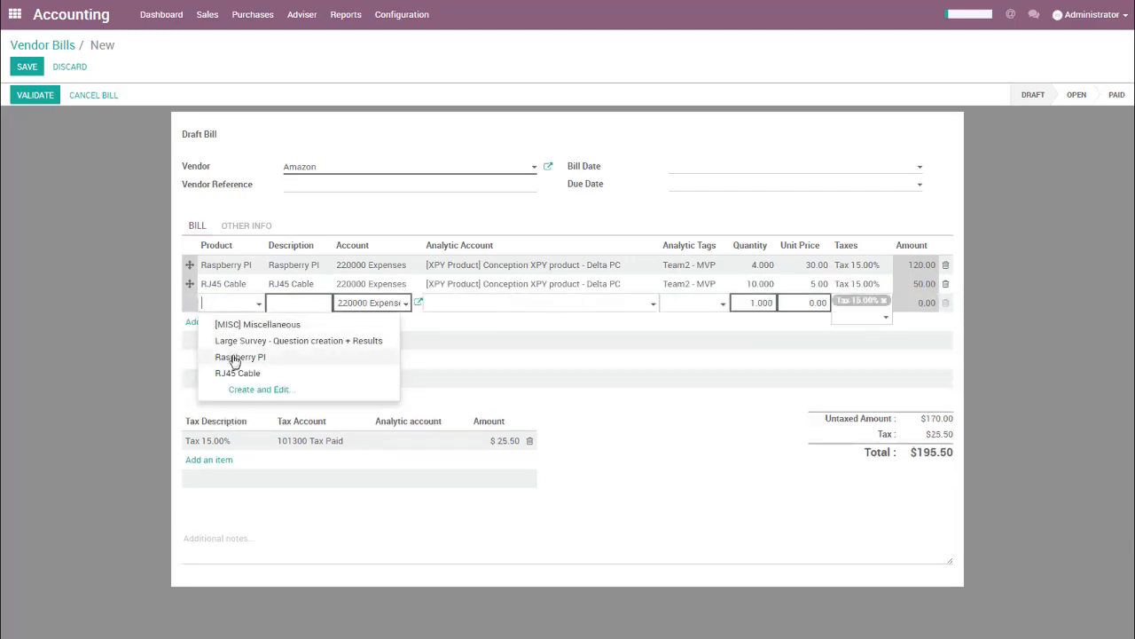
click(301, 303)
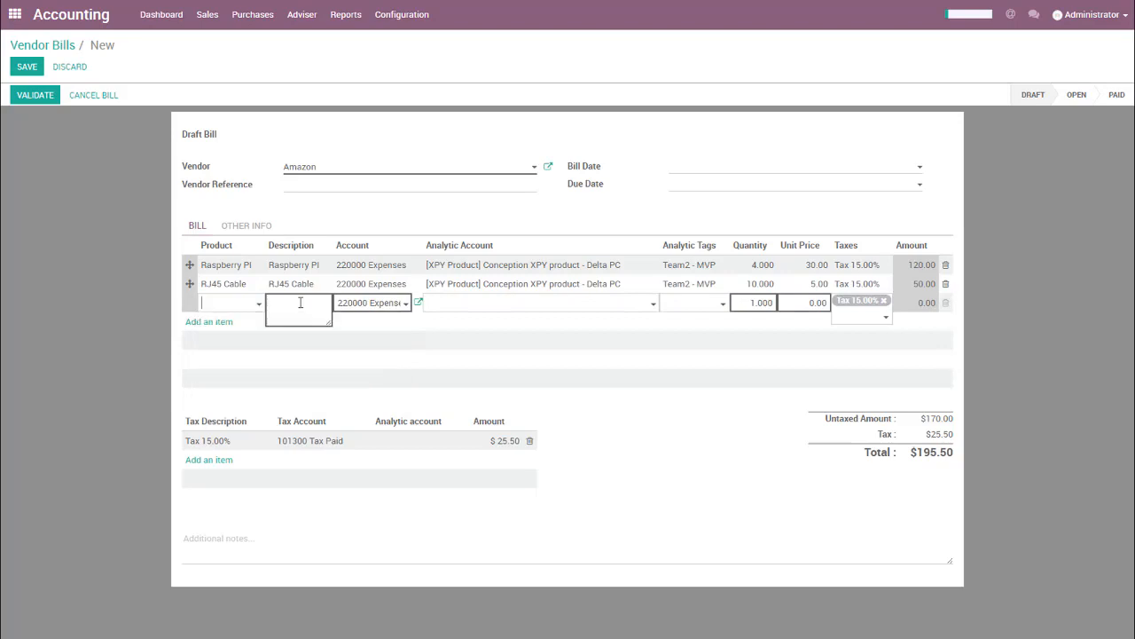
text(Intuos Tablets)
key(Tab)
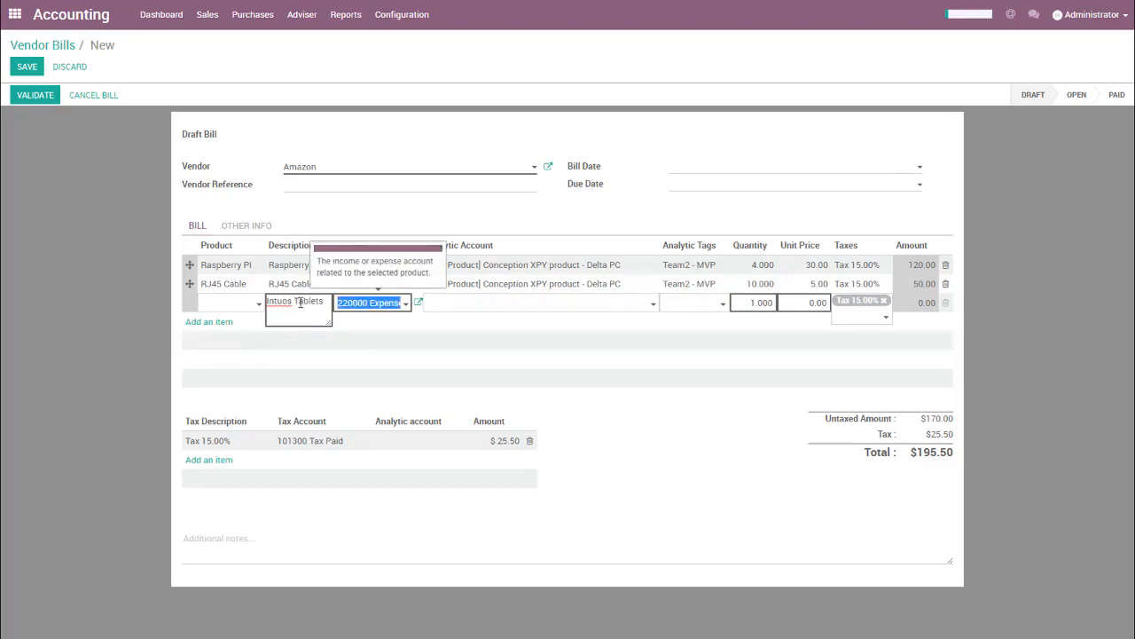
key(Tab)
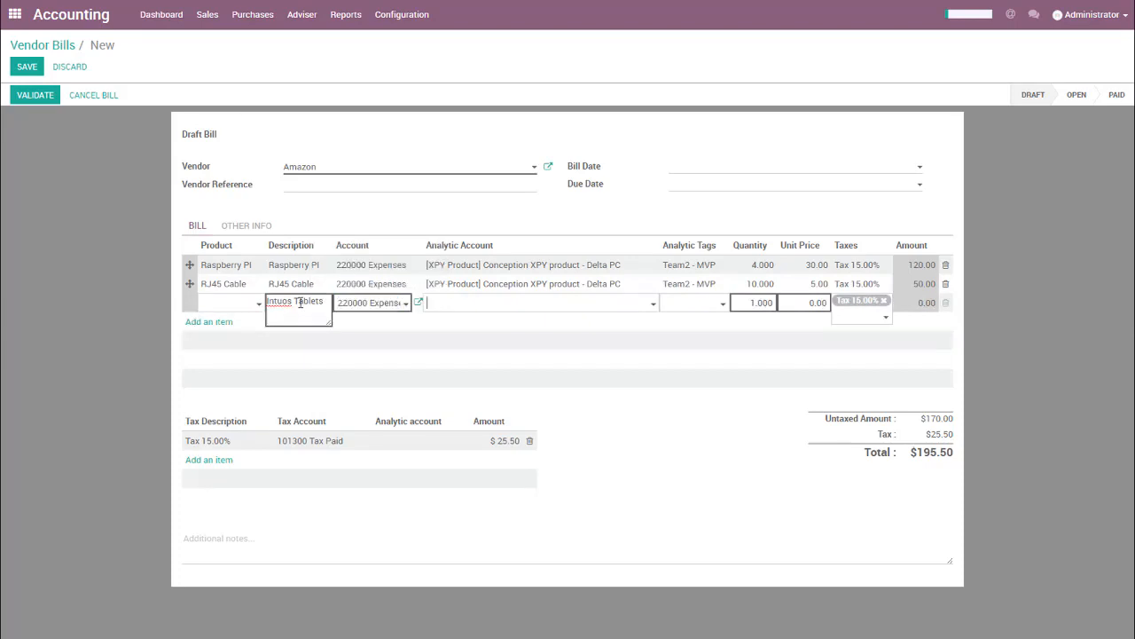
text(xpy)
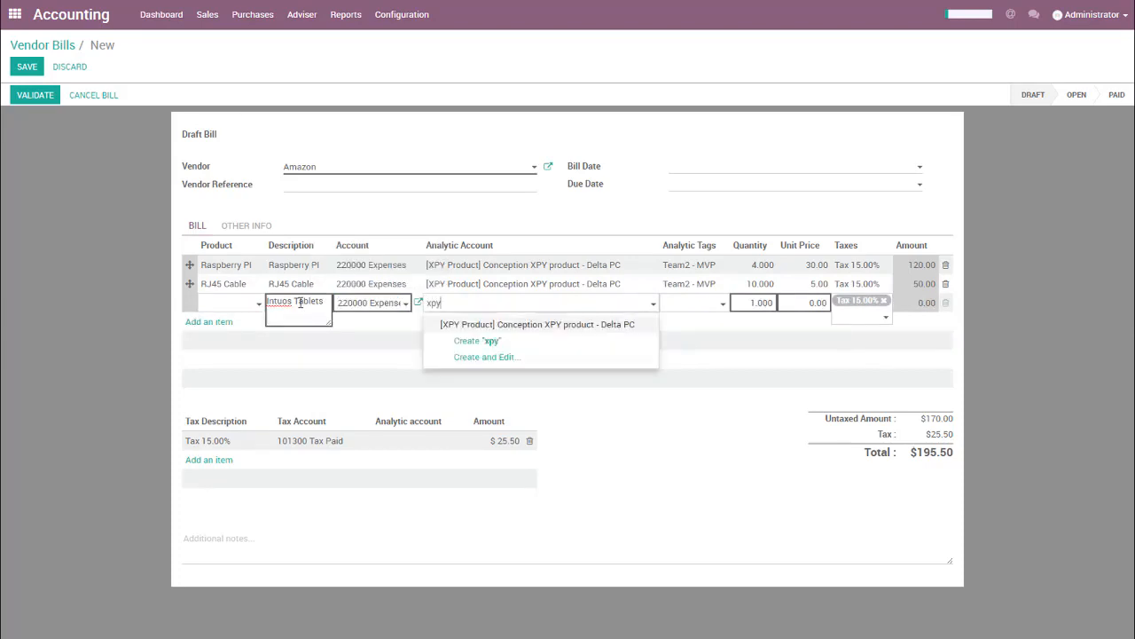
key(Return)
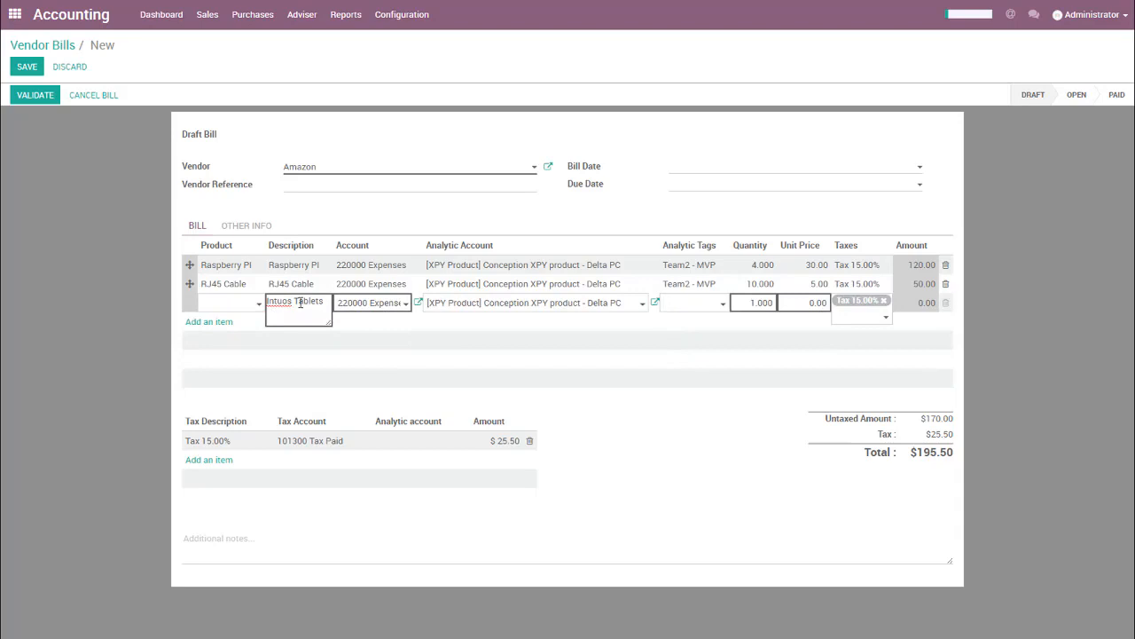
Create the analytic tag "Team 1 - Sketch" directly on the Intuos Tablets line.
text(e)
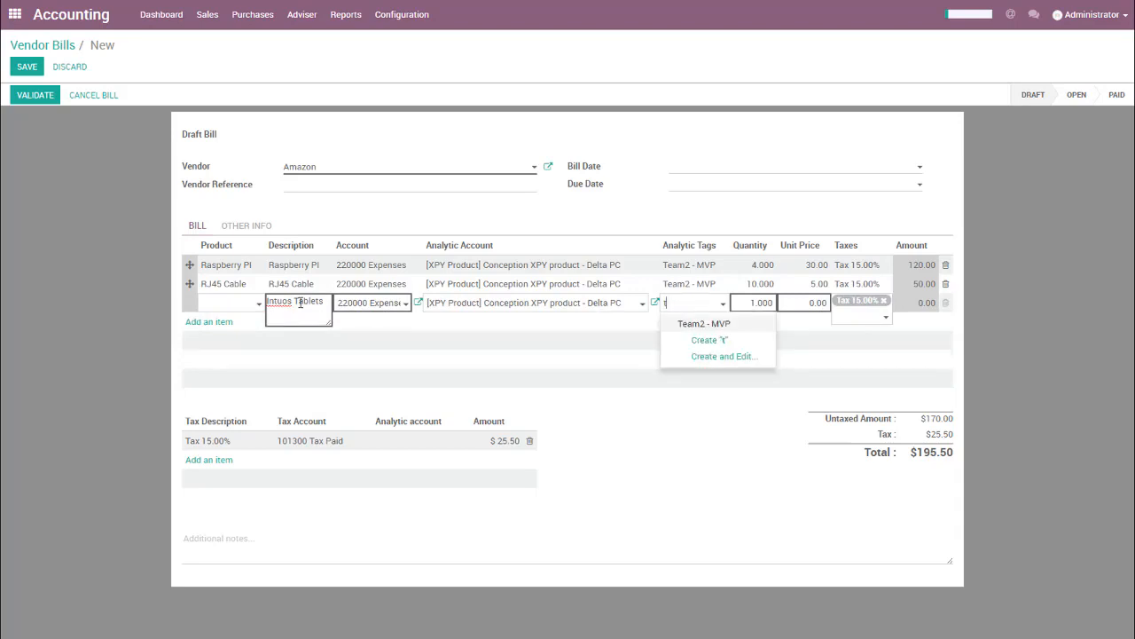
text(am)
key(ctrl+a)
text(Tam 1-)
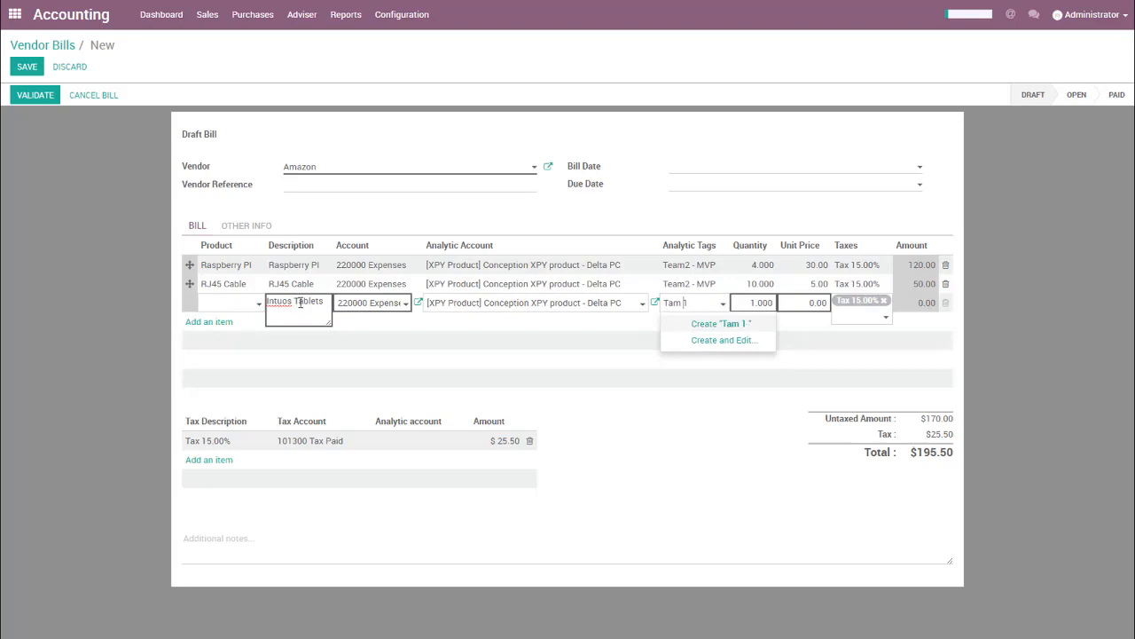
key(Right)
text(eam 1 - Sketch)
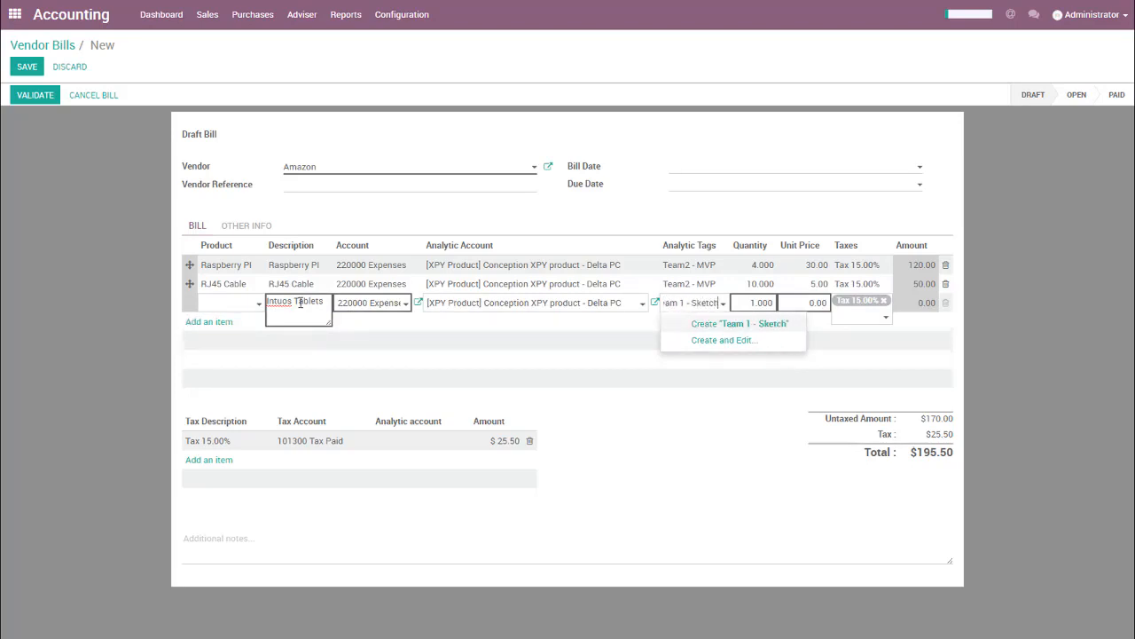
key(Tab)
key(Tab)
key(Tab)
key(Tab)
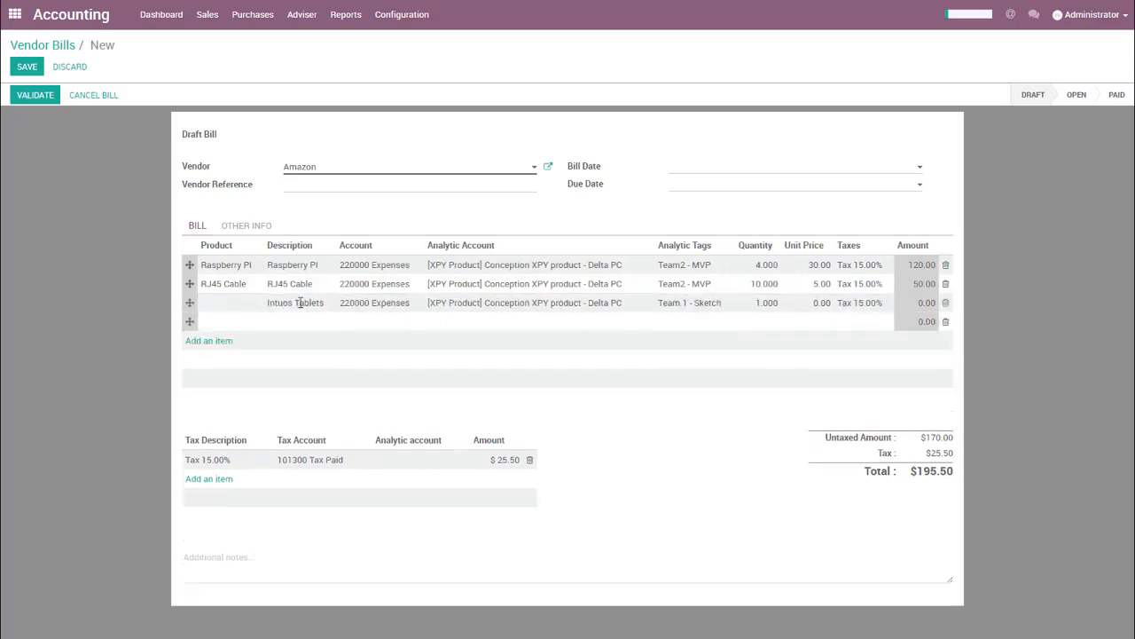
Set the unit price of the Intuos Tablets line to 187.99 and validate the bill.
click(818, 304)
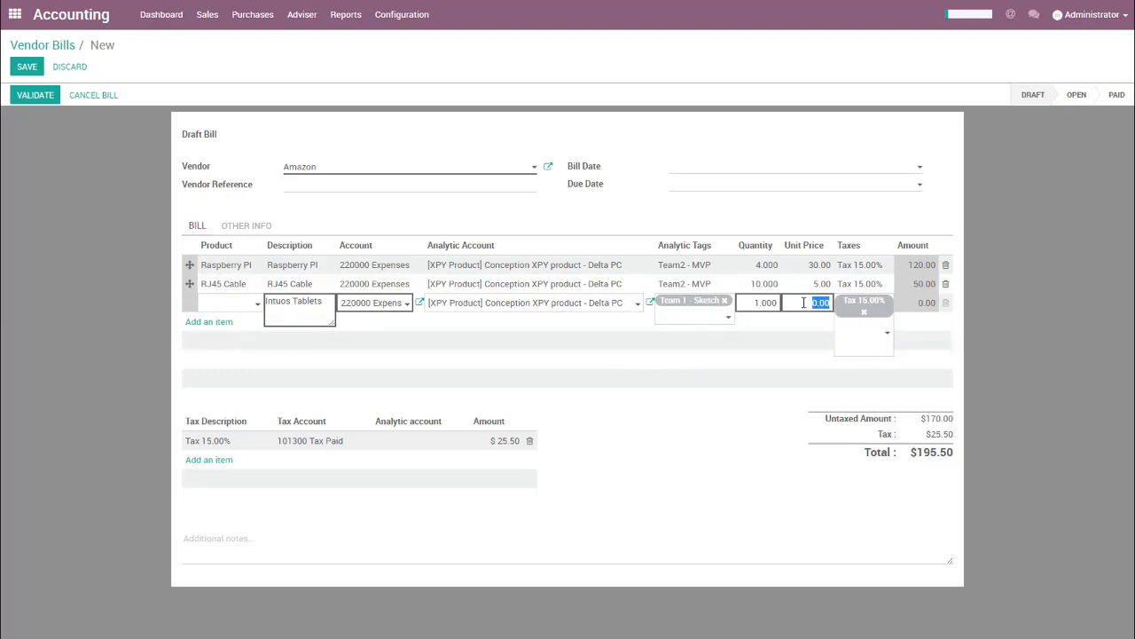
text(2)
text(87,99)
key(BackSpace)
key(BackSpace)
key(BackSpace)
text(.99)
key(Tab)
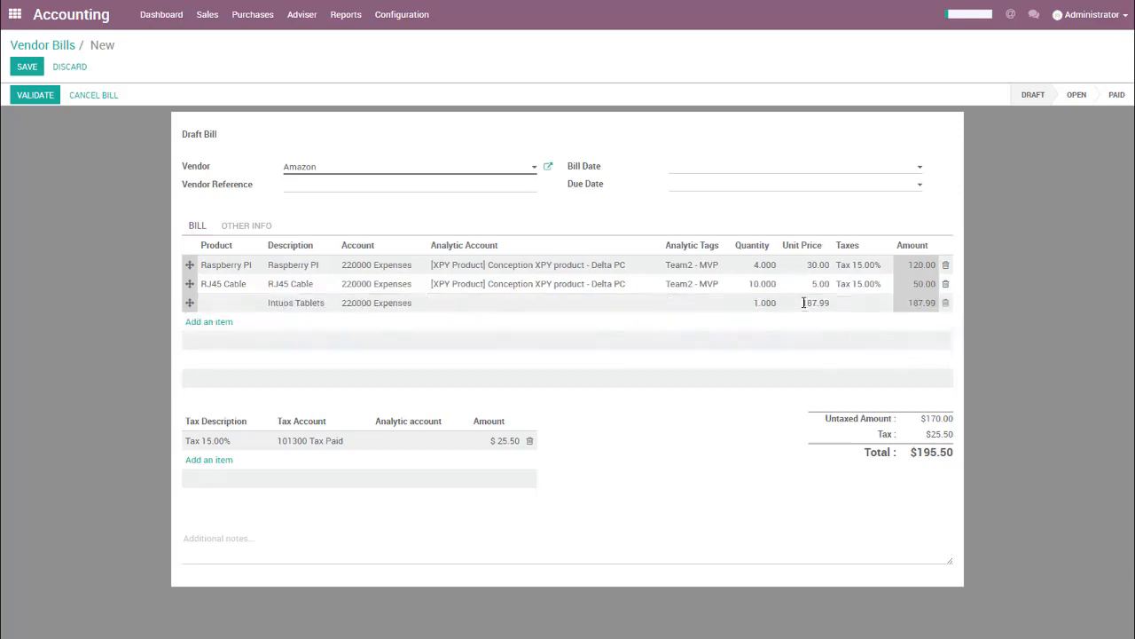
click(202, 199)
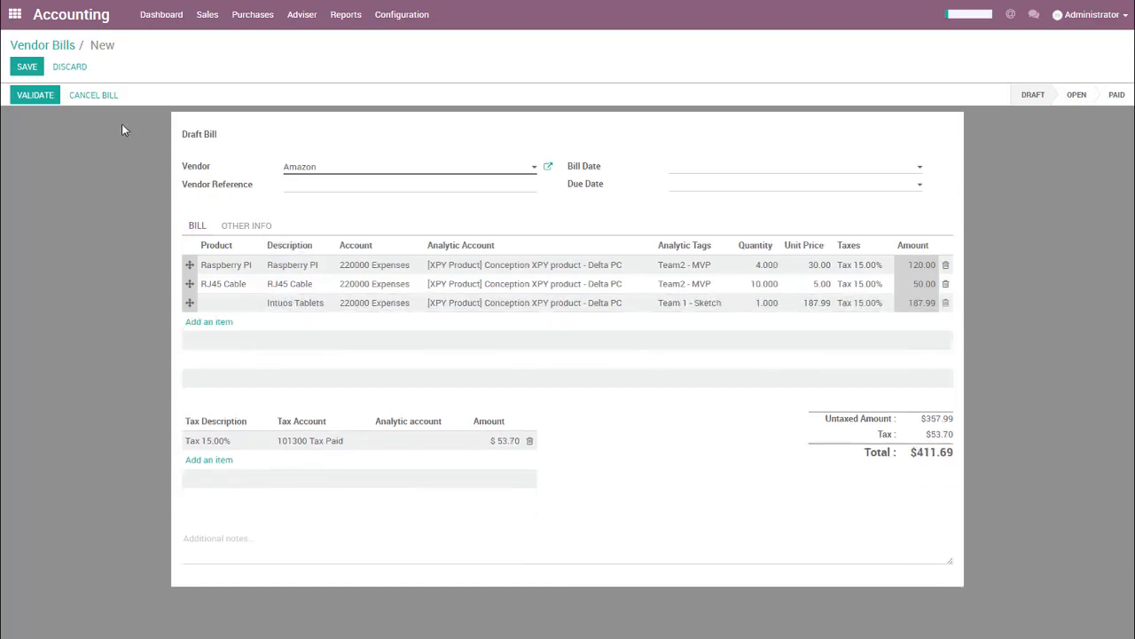
click(50, 105)
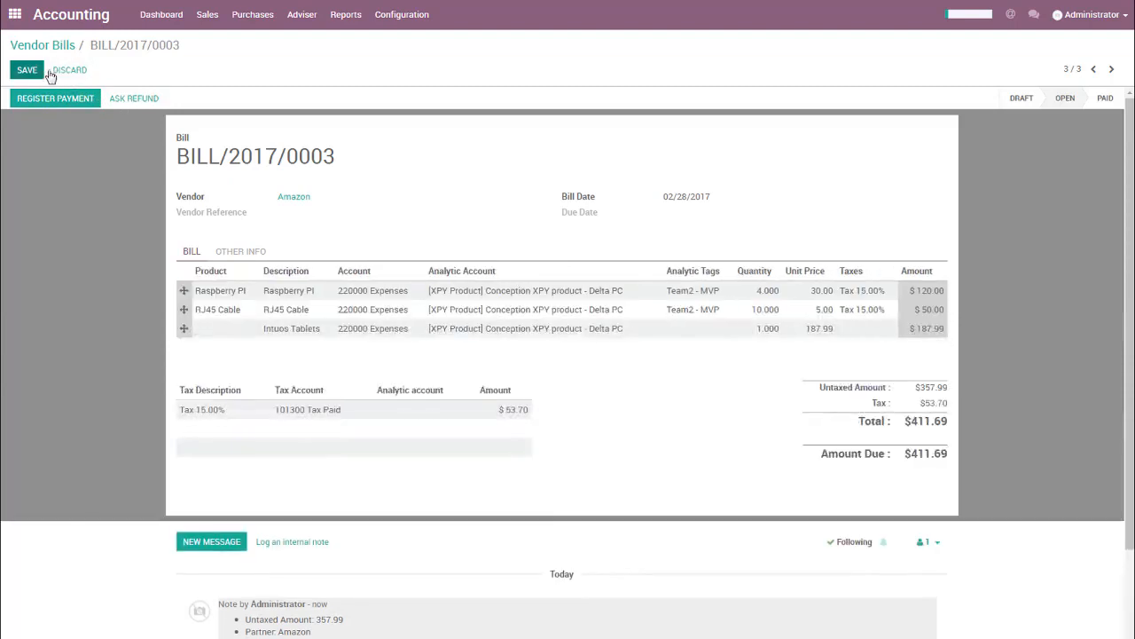
Create a new vendor bill with Tech Surveys as the vendor.
click(31, 72)
click(64, 71)
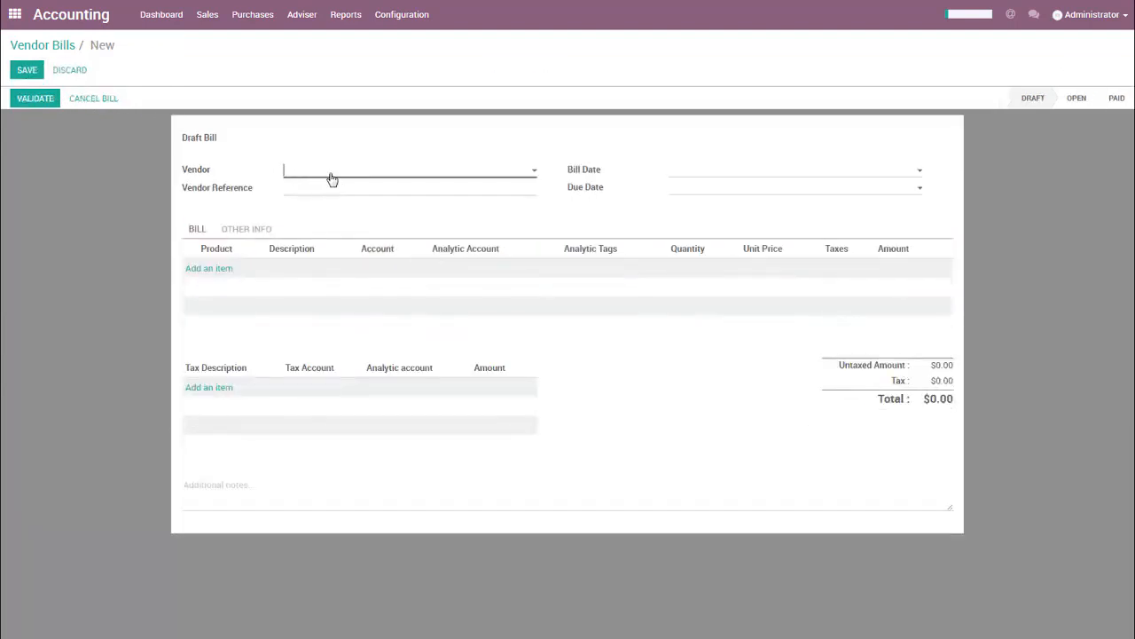
click(332, 178)
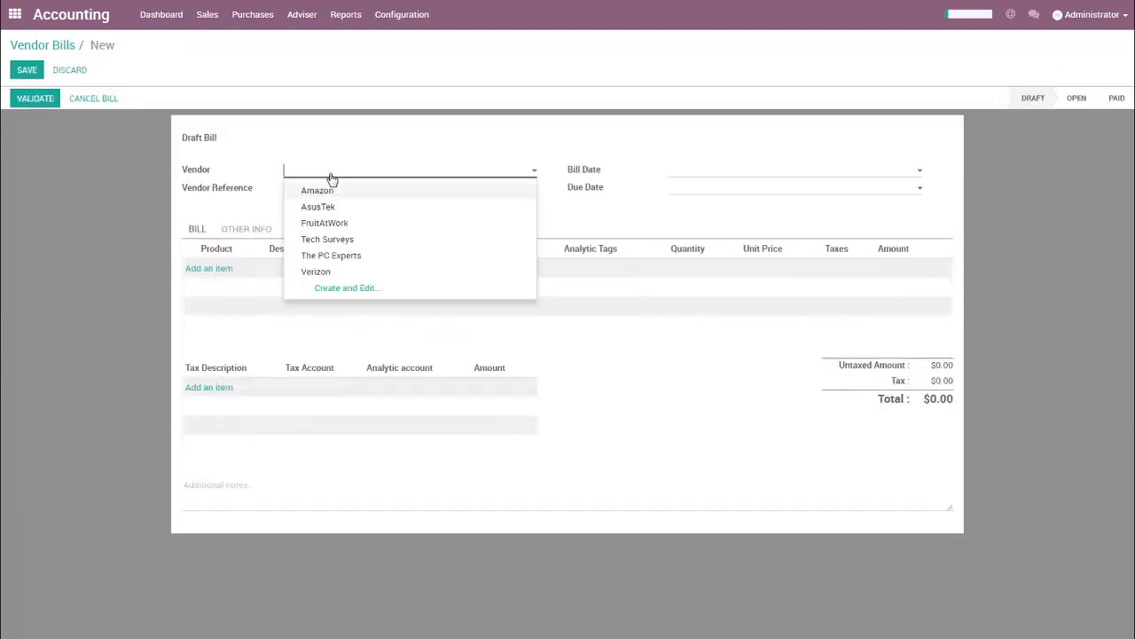
click(335, 241)
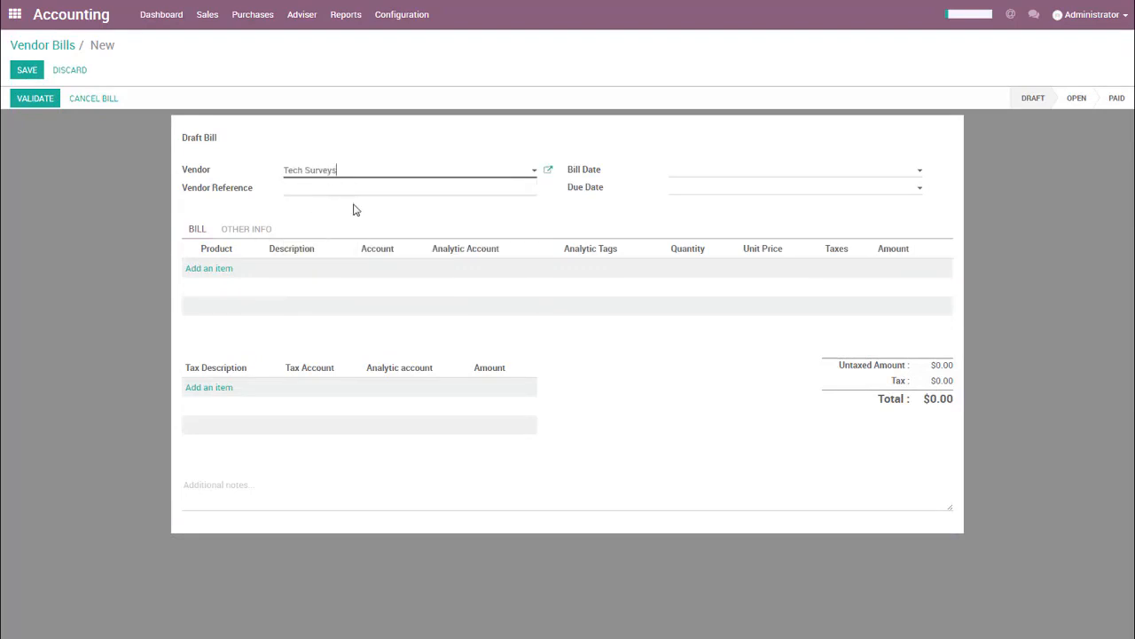
Add a "Large Survey - Question creation + Results" line with the [XPY Product] Conception XPY product - Delta PC analytic account.
click(201, 268)
click(221, 269)
click(236, 304)
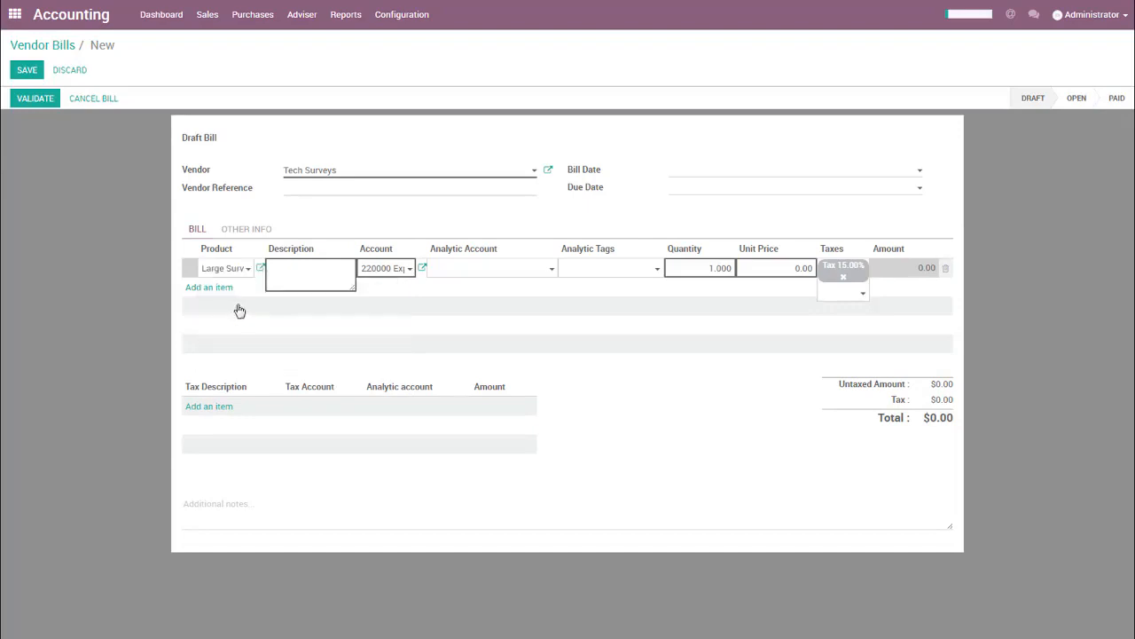
click(464, 269)
click(463, 306)
Assign the Team 1 - Sketch analytic tag to the Large Survey line and validate the bill.
click(595, 269)
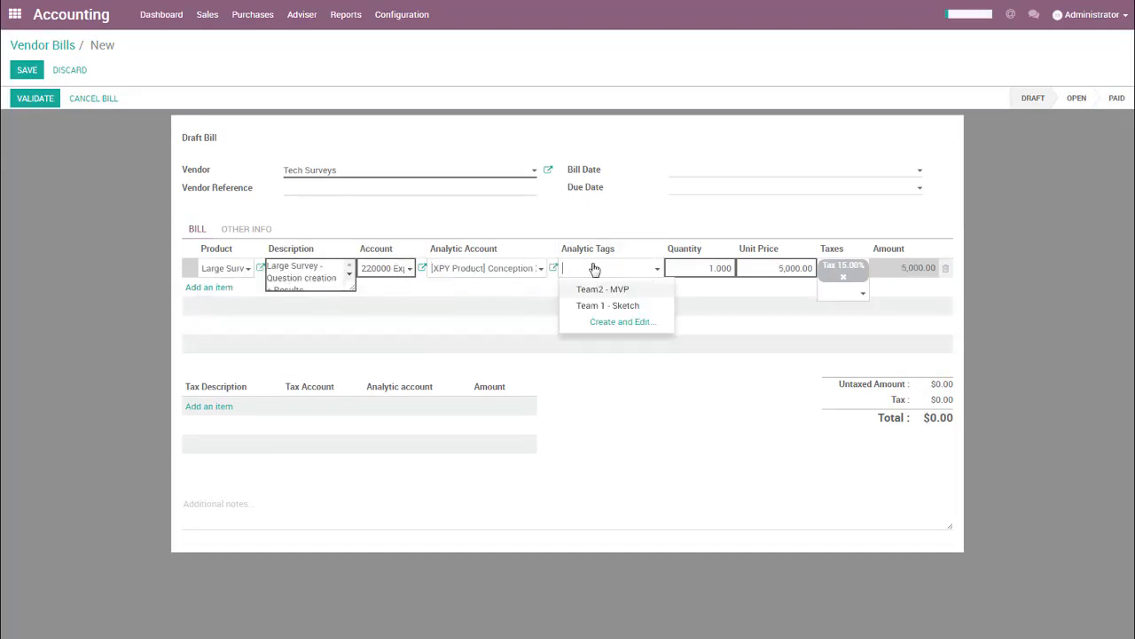
key(Down)
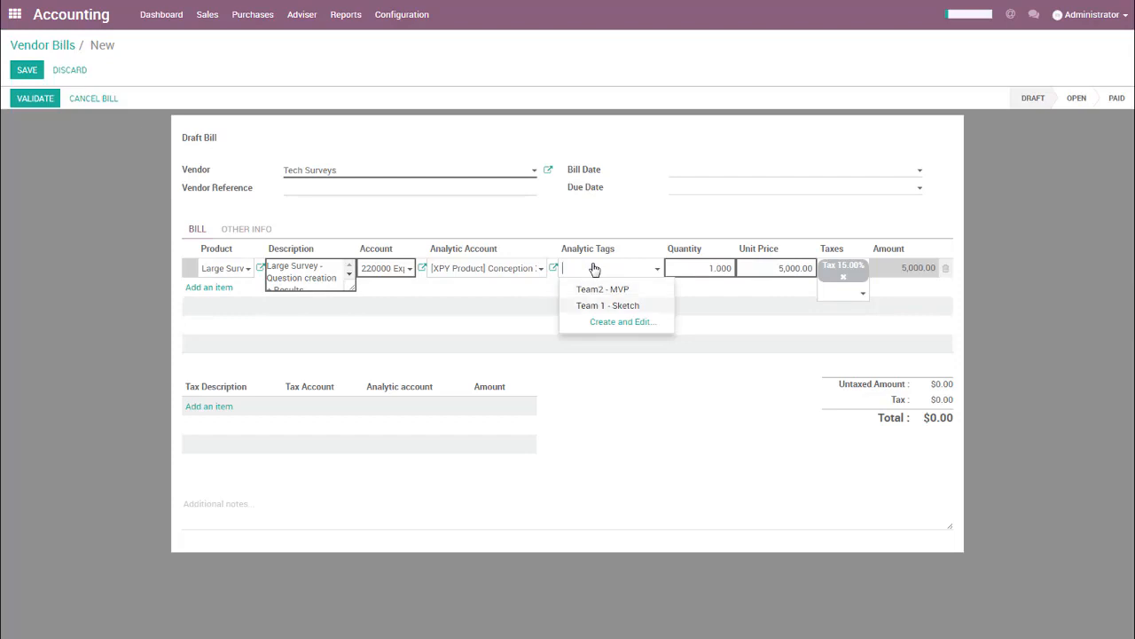
key(Return)
key(Tab)
key(Tab)
key(Tab)
key(Tab)
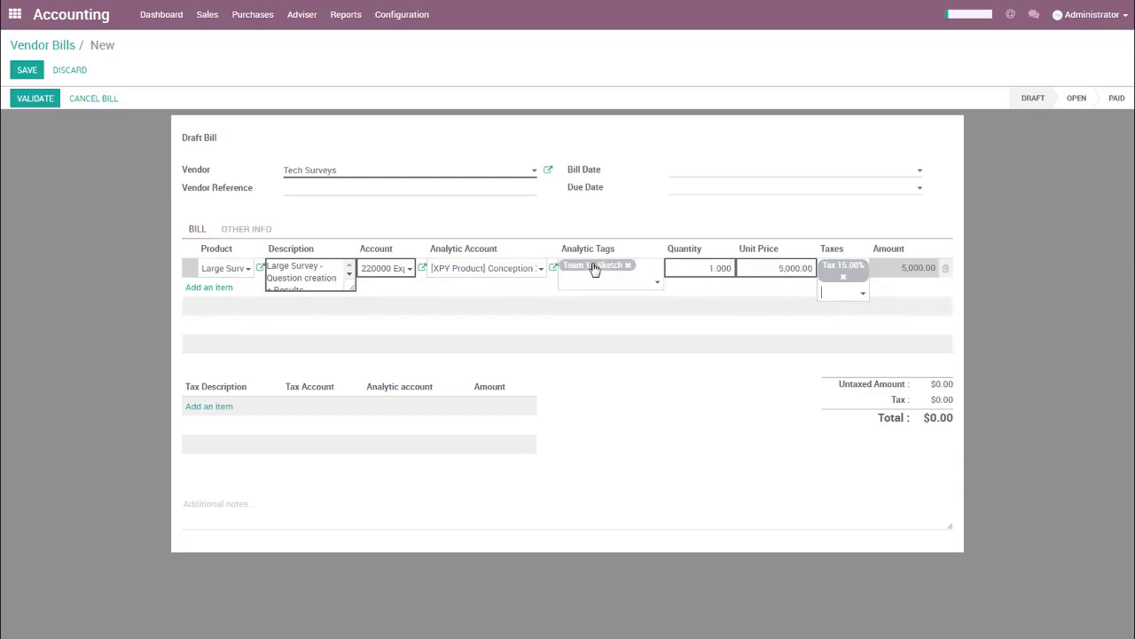
key(Escape)
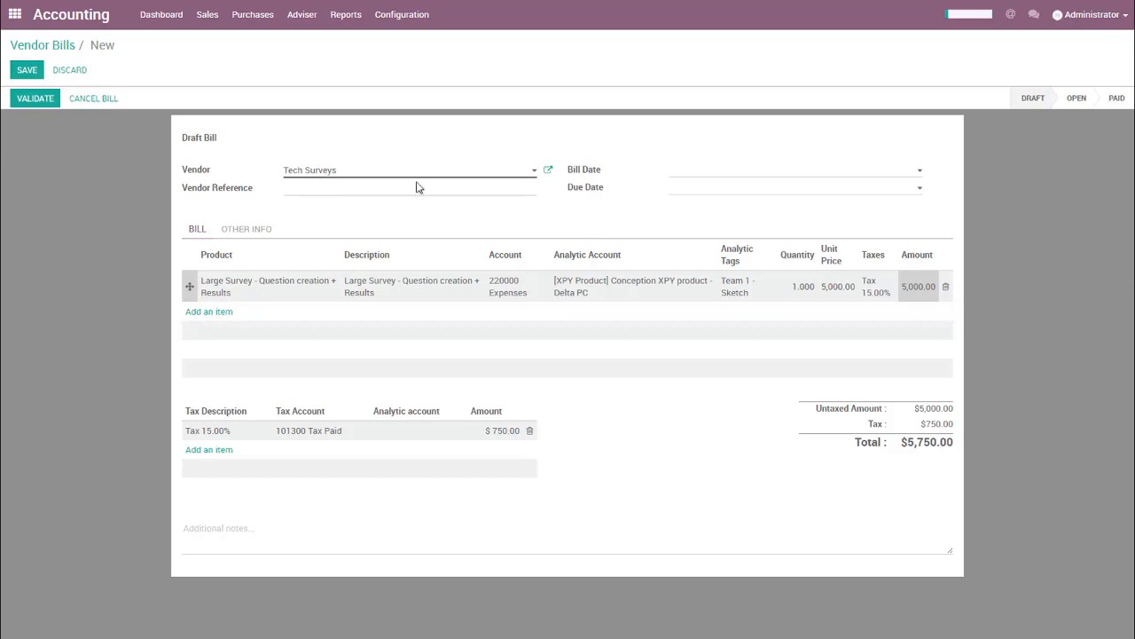
click(39, 107)
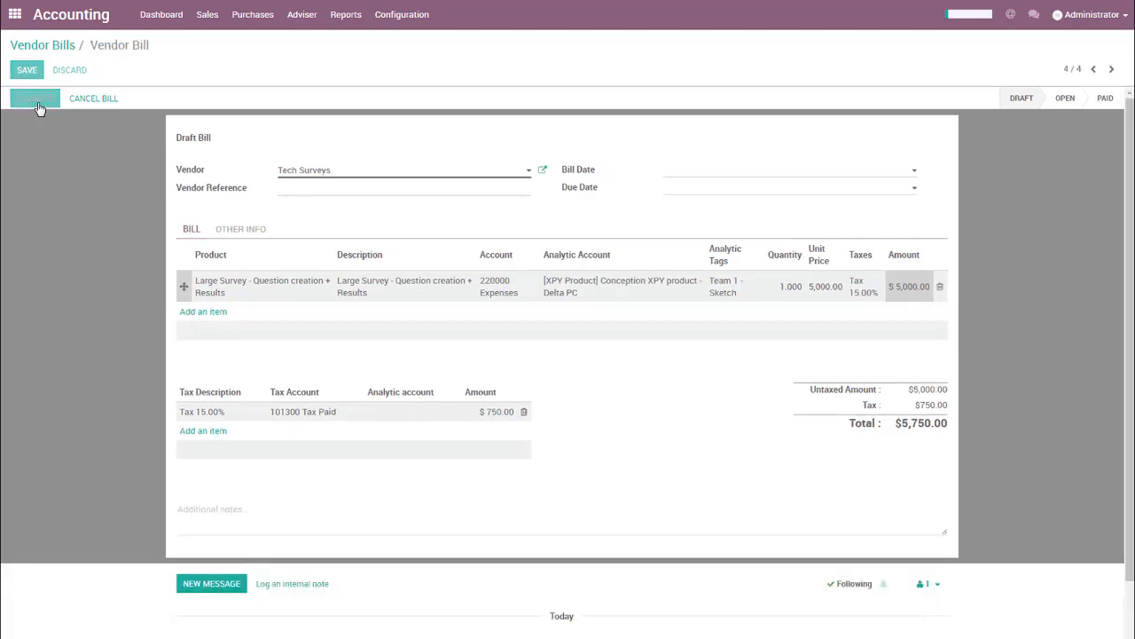
Open the costs and revenues of the Conception XPY product analytic account and expand the February 2017 entries.
click(301, 18)
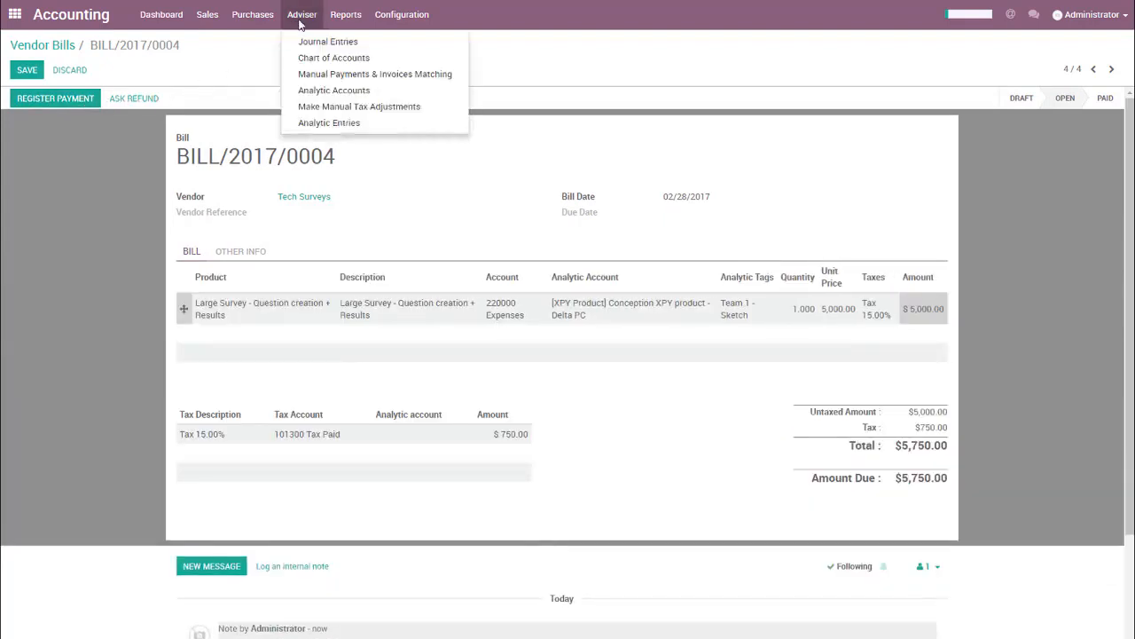
click(321, 92)
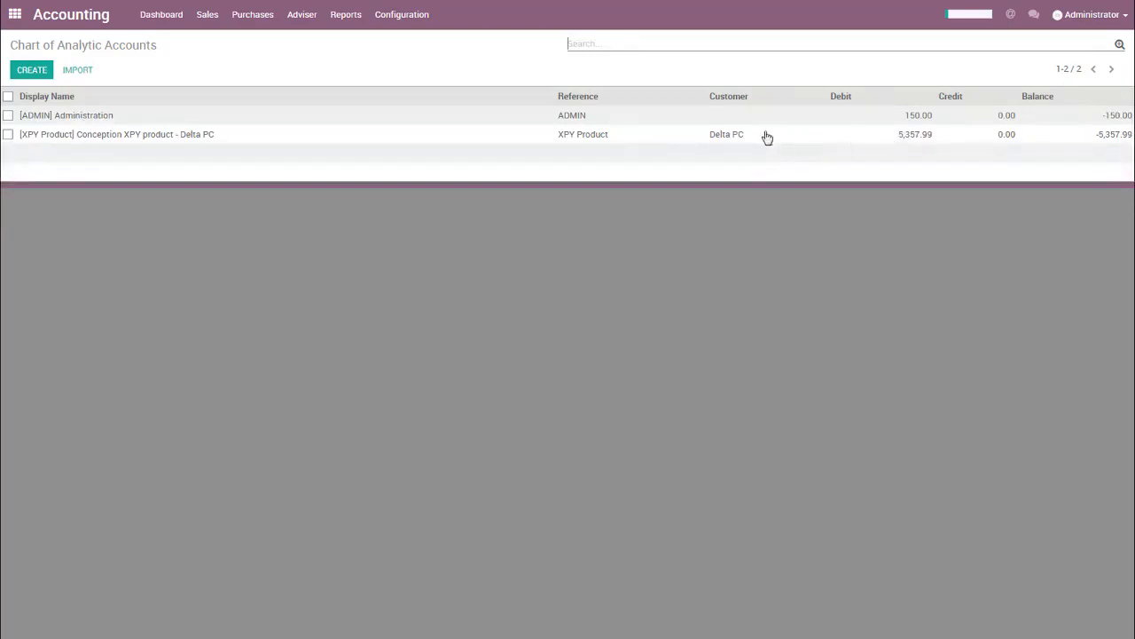
click(598, 139)
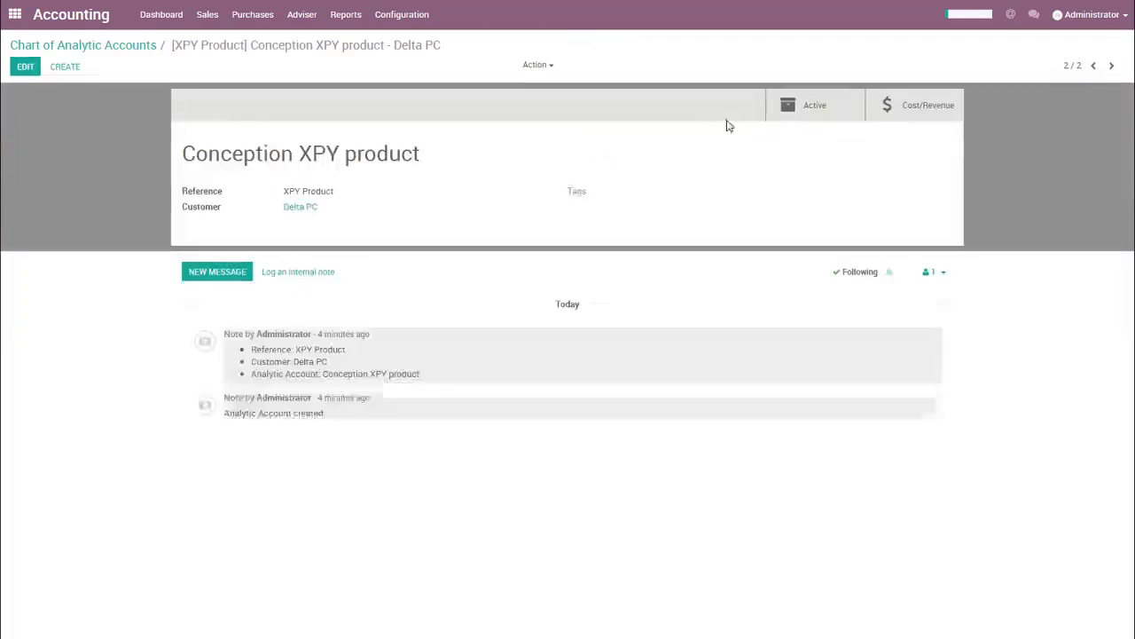
click(896, 114)
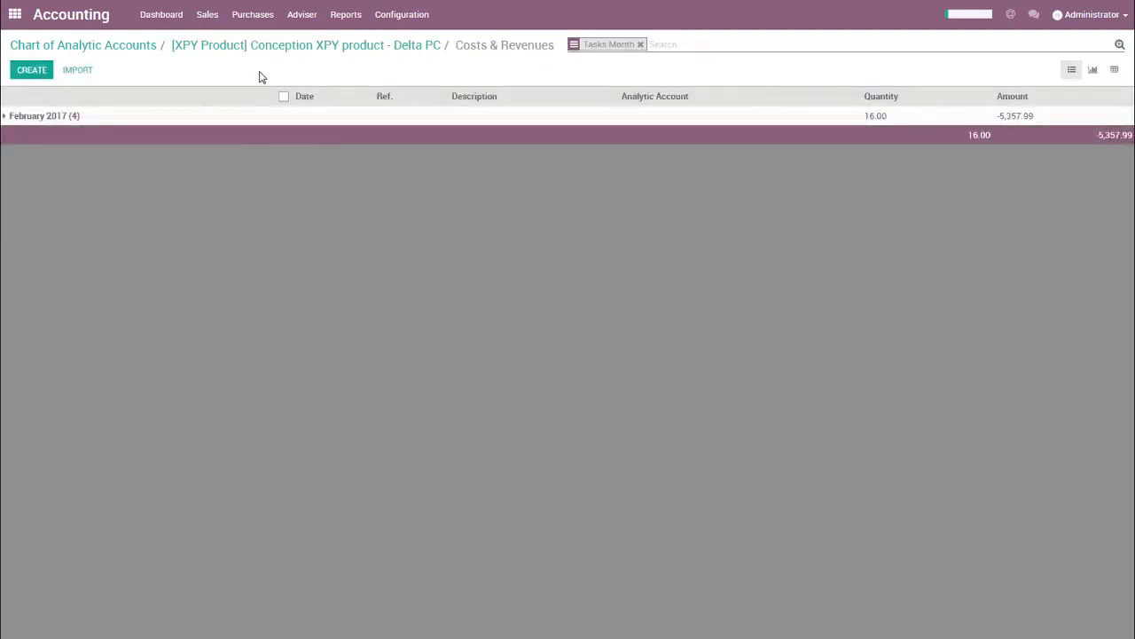
click(90, 121)
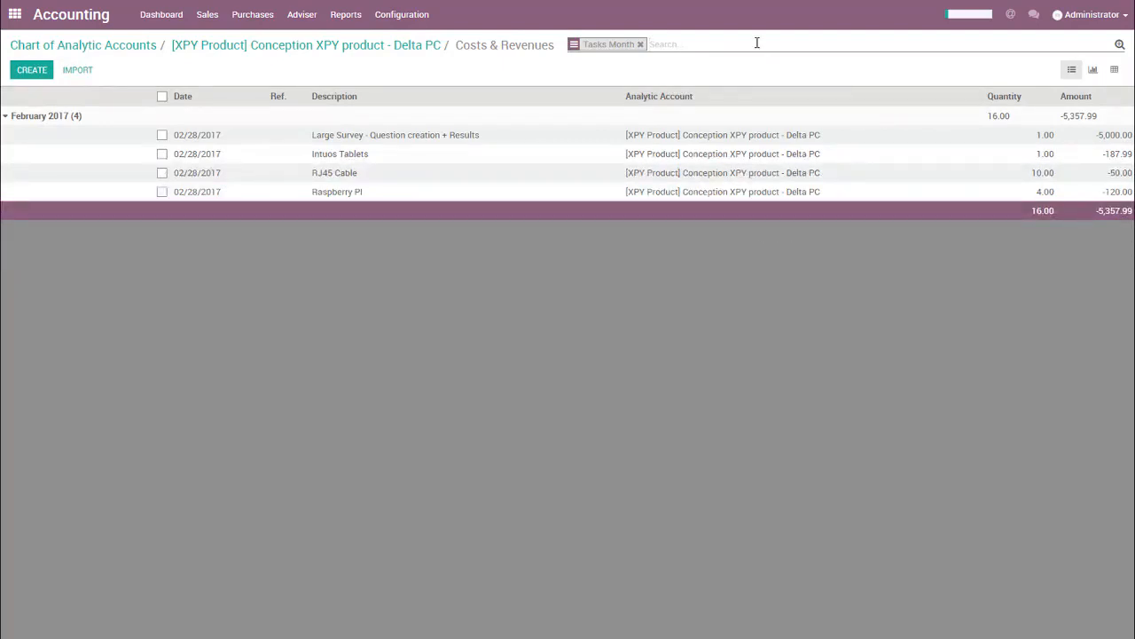
Filter the costs and revenues by the tag "team 1" and expand the February 2017 entries.
text(team)
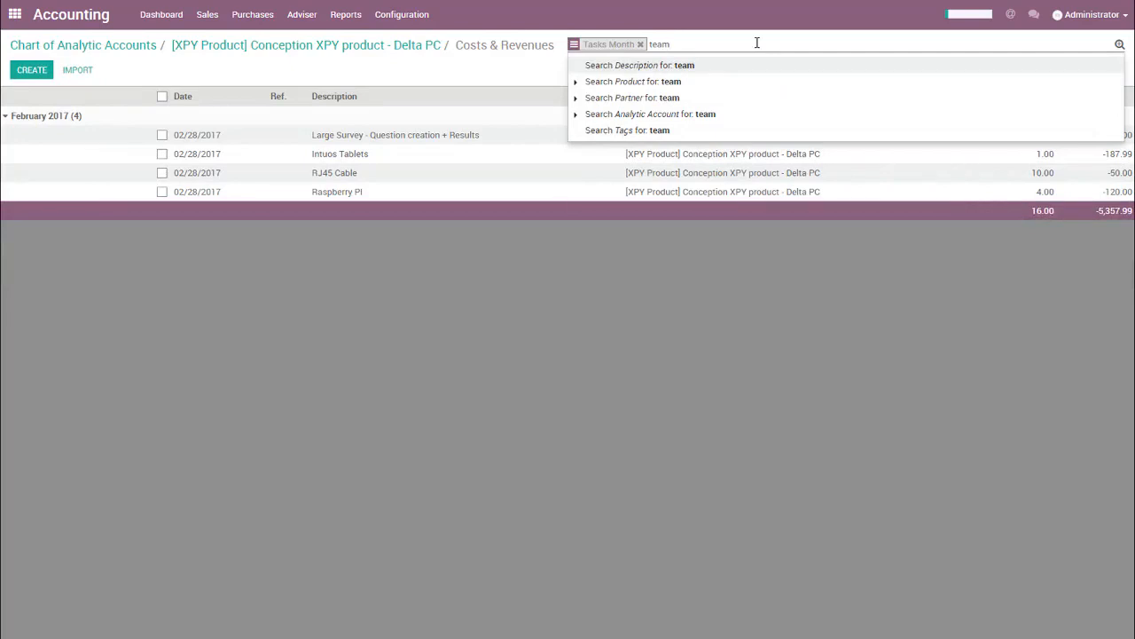
text( 1)
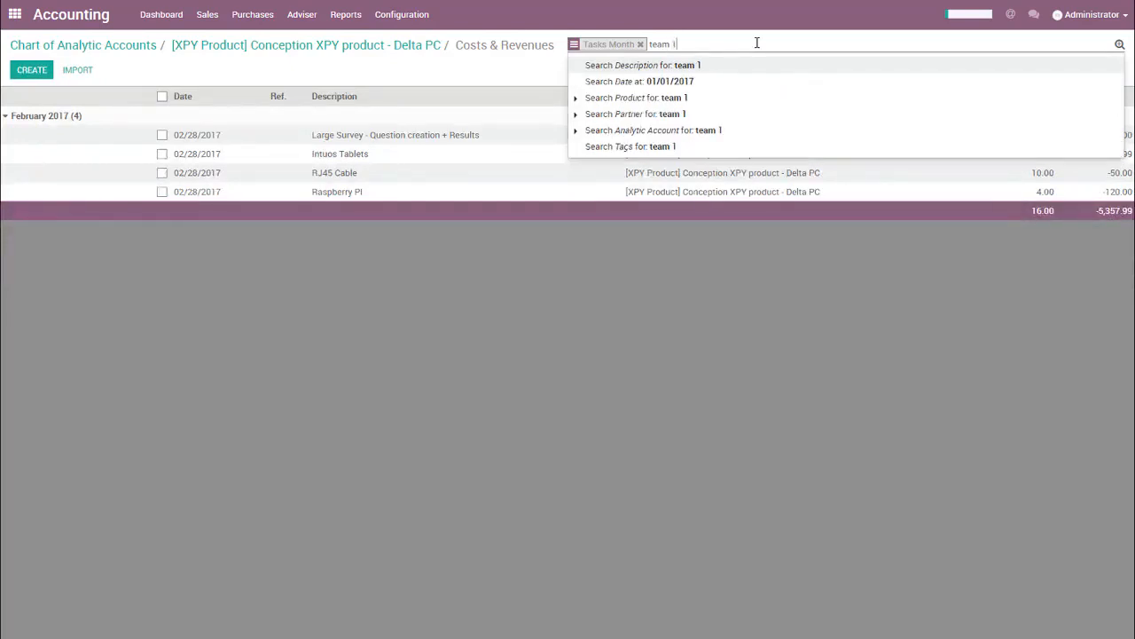
key(Down)
key(Down)
key(Down)
key(Down)
key(Down)
key(Return)
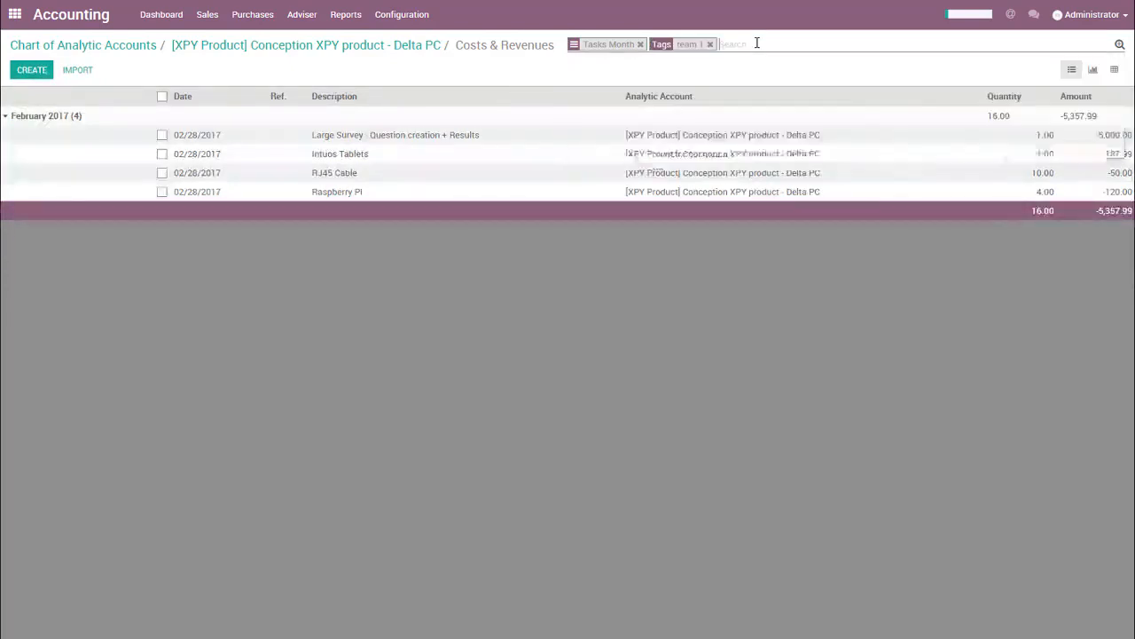
click(593, 115)
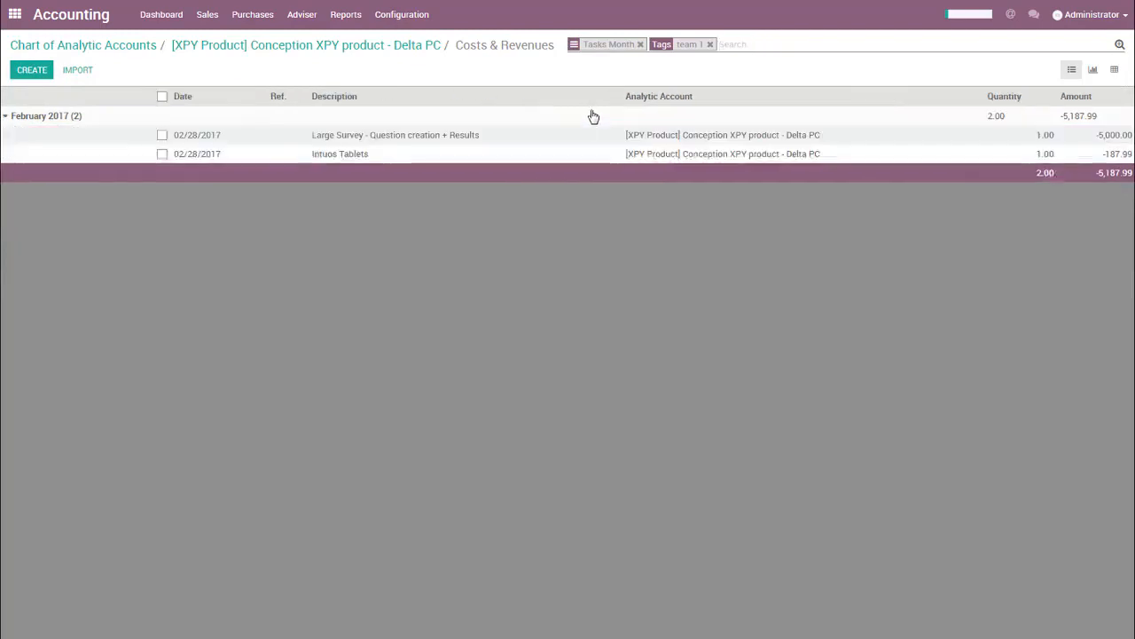
Replace the team 1 filter with a tag search for "MVP" and expand the February 2017 entries.
click(710, 44)
text(MVP)
key(Down)
key(Down)
key(Down)
key(Down)
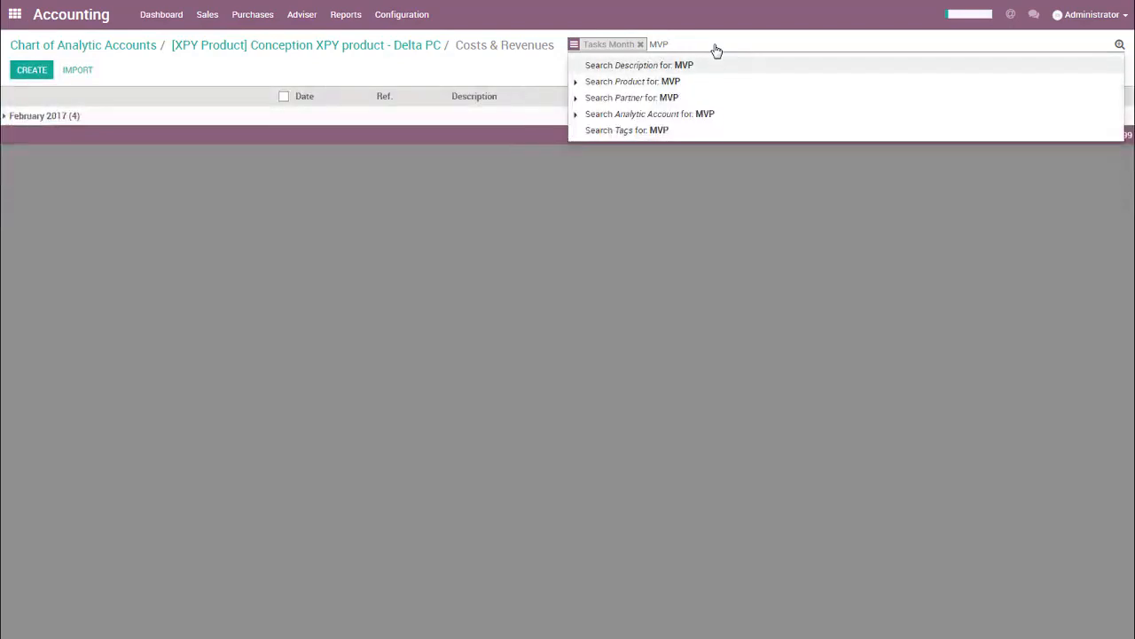
key(Return)
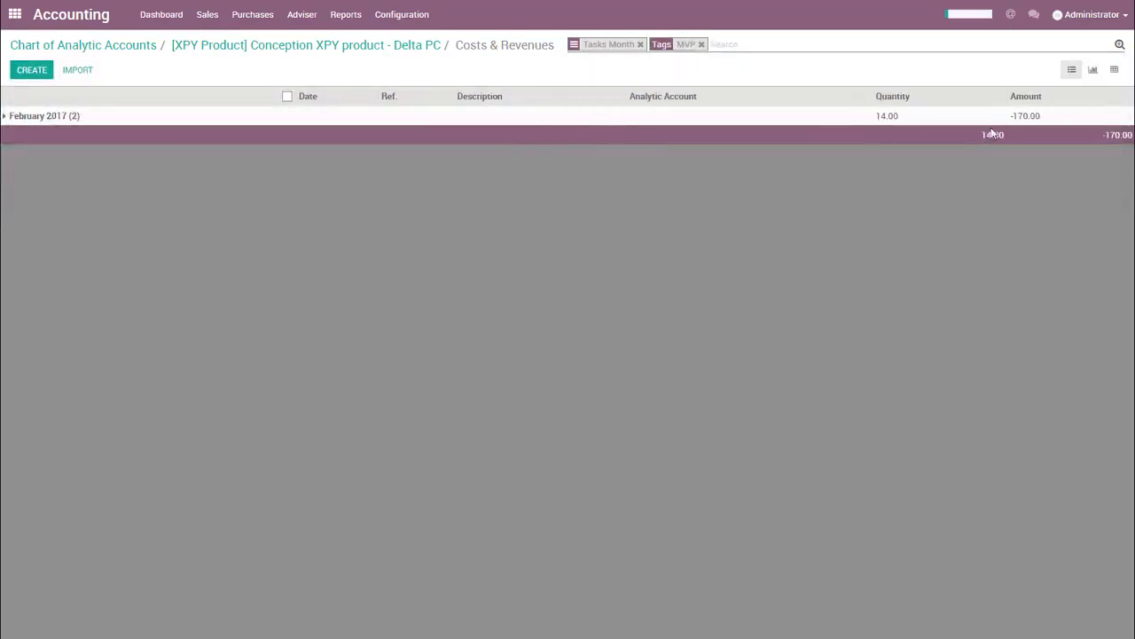
click(976, 116)
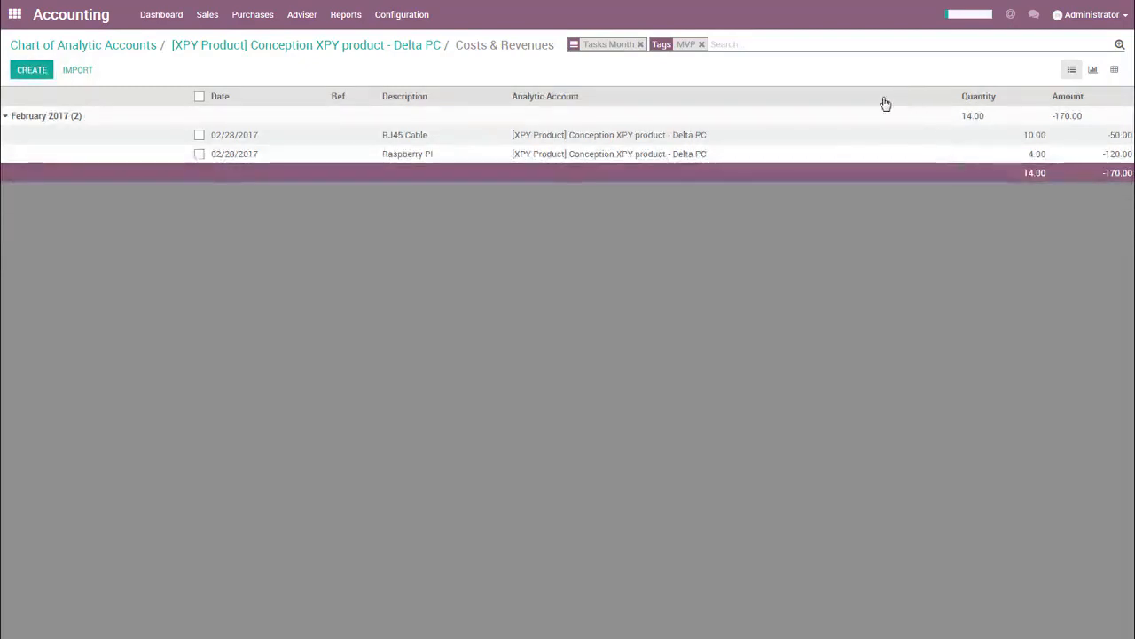
Open the list of all analytic entries, view it grouped by Analytic Account and remove the grouping.
click(317, 16)
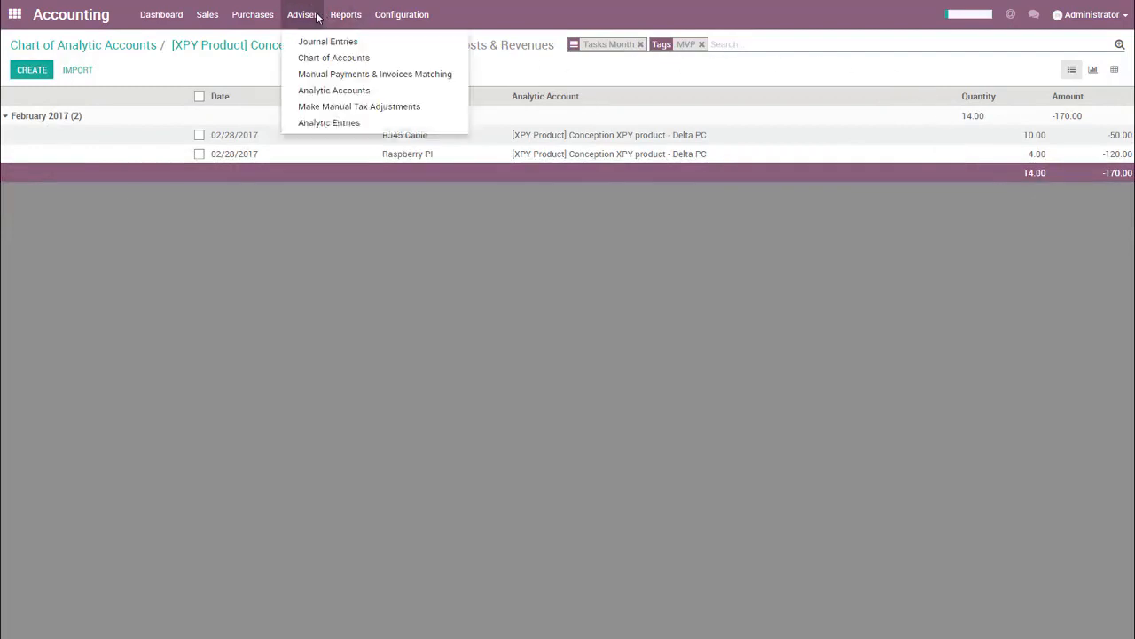
click(328, 124)
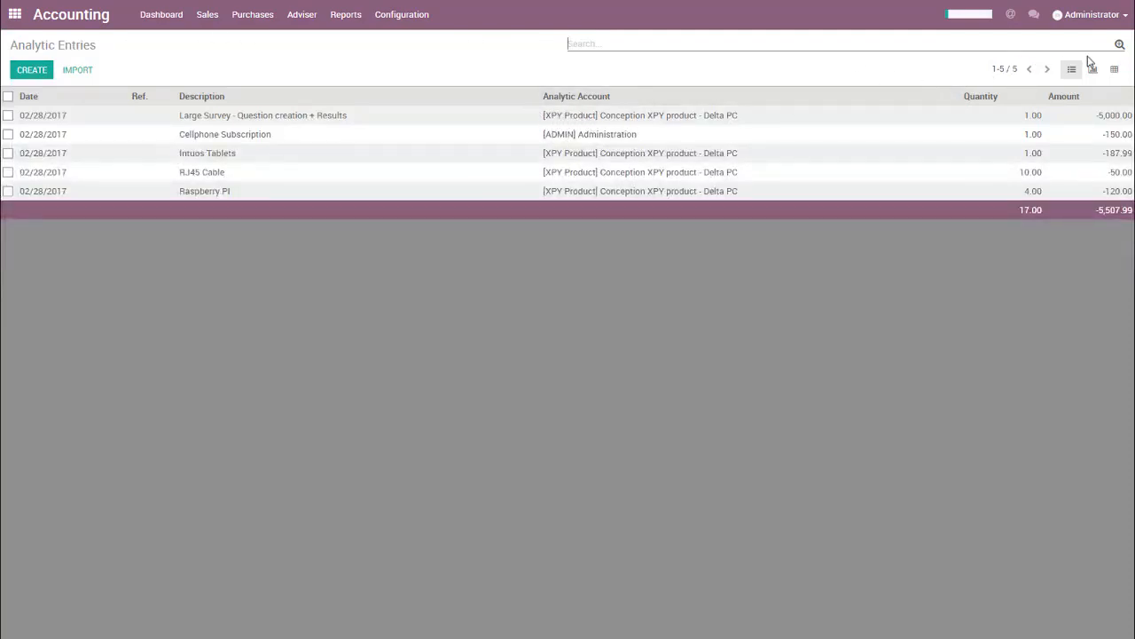
click(1122, 46)
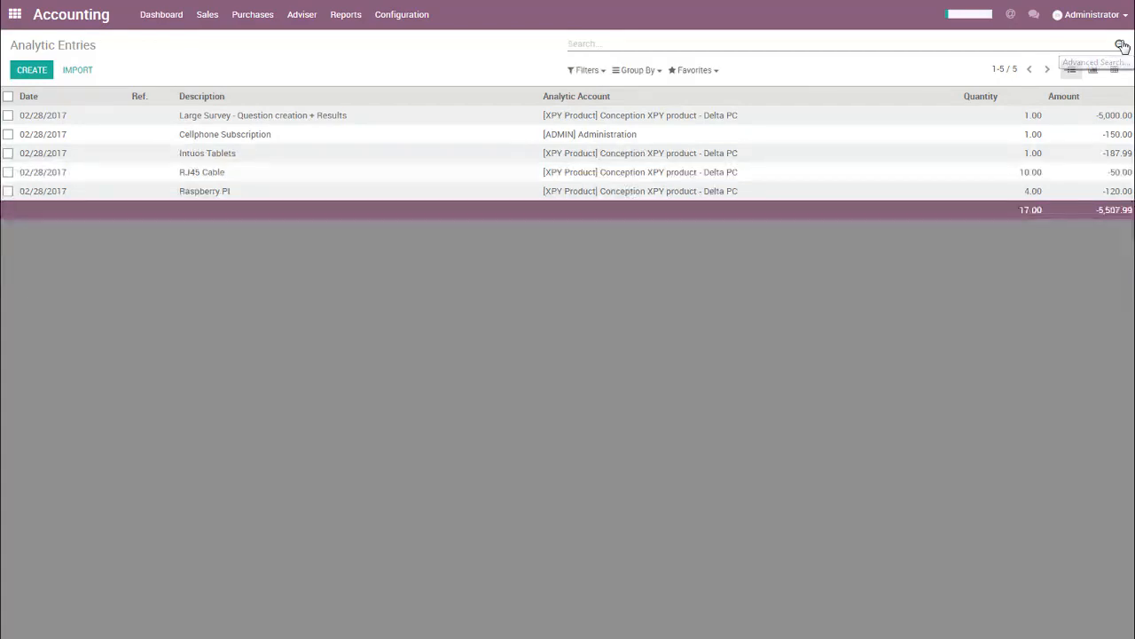
click(635, 71)
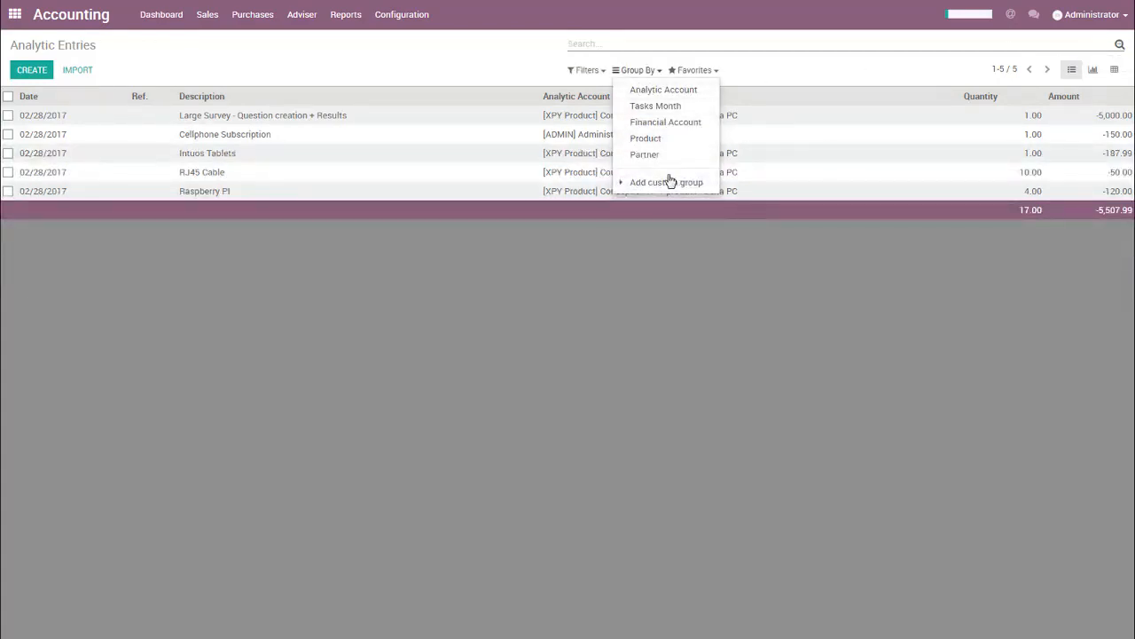
click(661, 91)
click(499, 61)
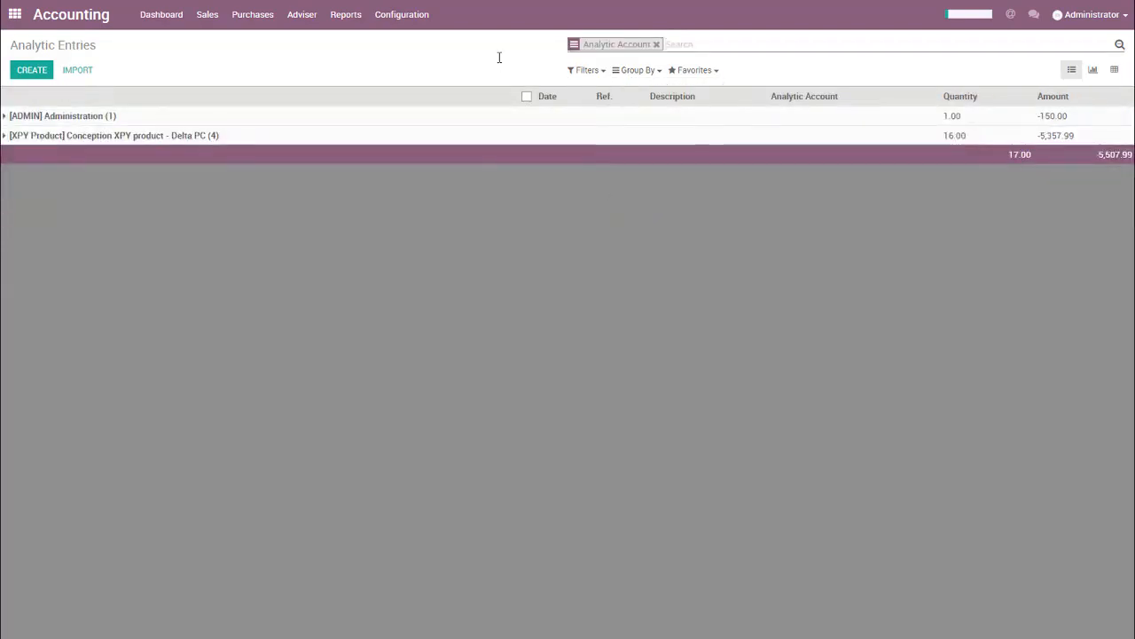
click(656, 44)
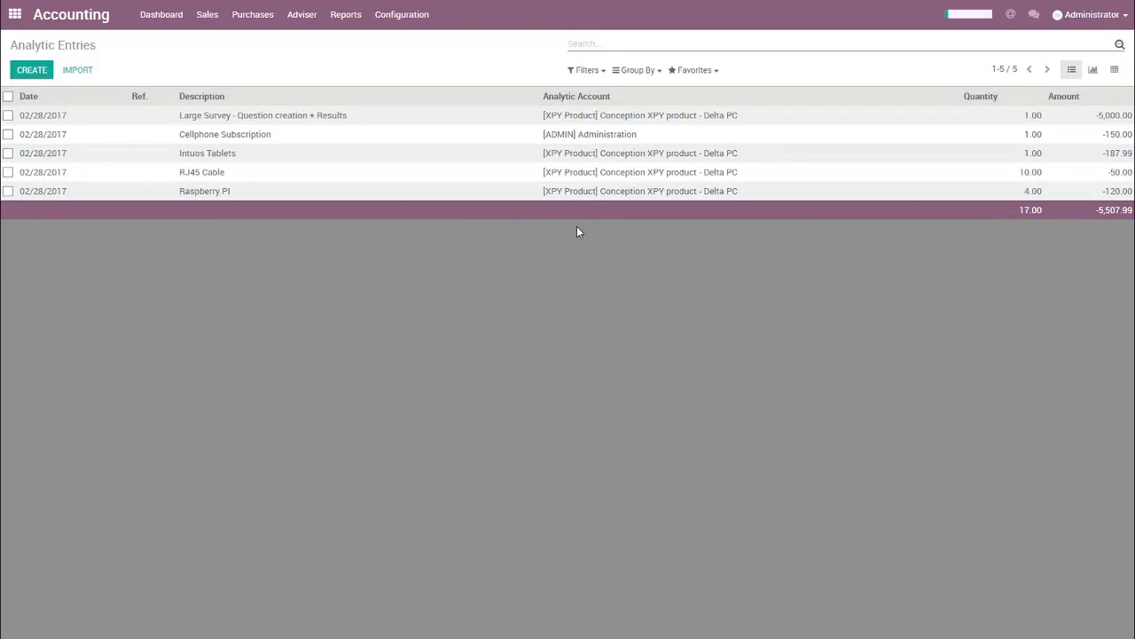
Create a new analytic entry with the description "Desktop" on the [ADMIN] Administration analytic account.
click(31, 70)
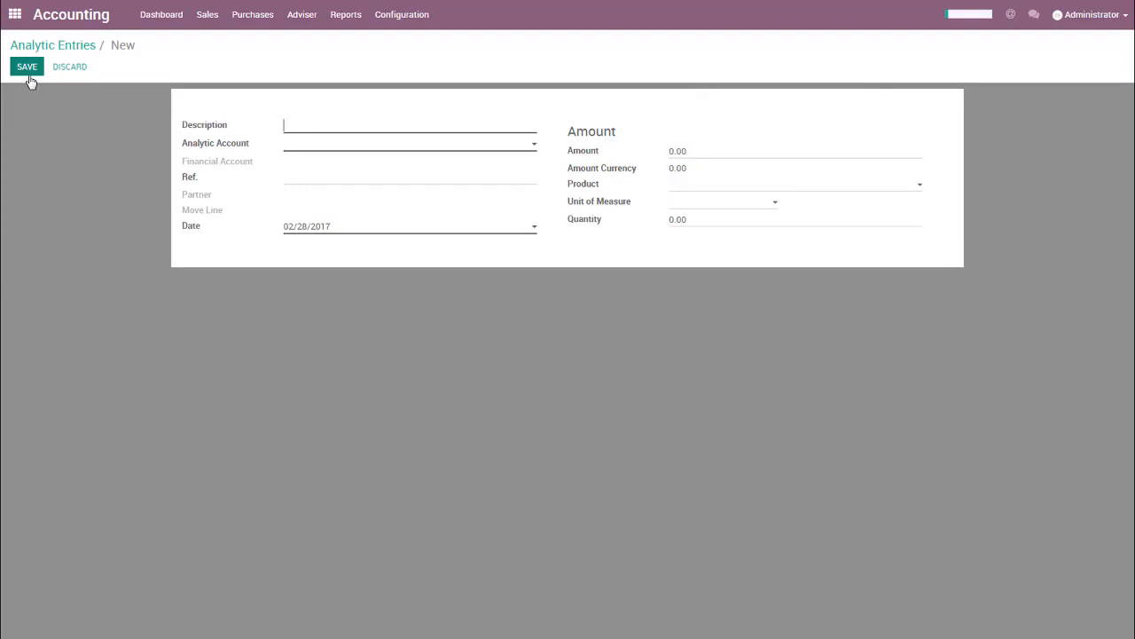
text(Desktop)
key(Tab)
key(Down)
key(Return)
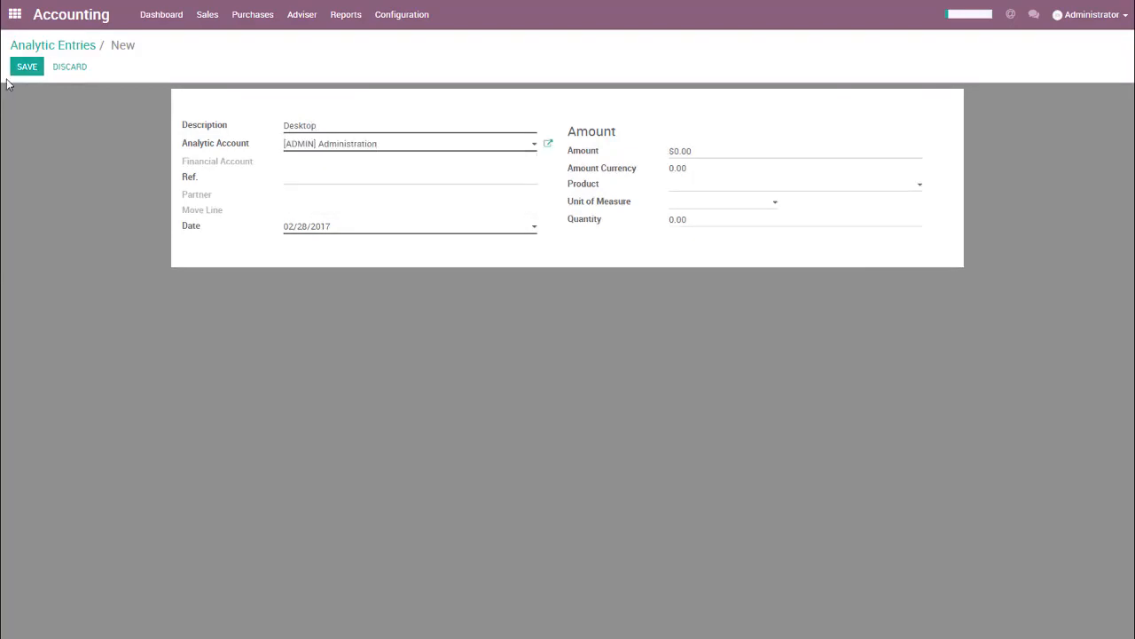
Enter INV/2016/231 as the reference of the Desktop analytic entry.
click(316, 181)
text(INV/2016/231)
drag(352, 179, 264, 178)
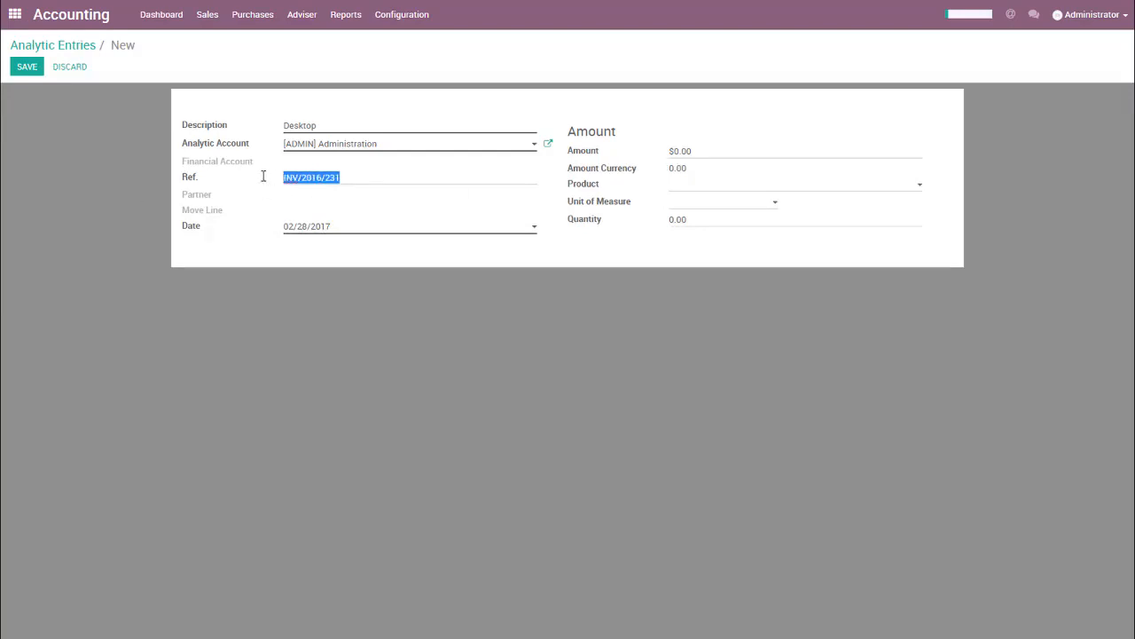
click(360, 180)
Assign the [MISC] Miscellaneous product to the Desktop entry and set its quantity to 1.
click(700, 188)
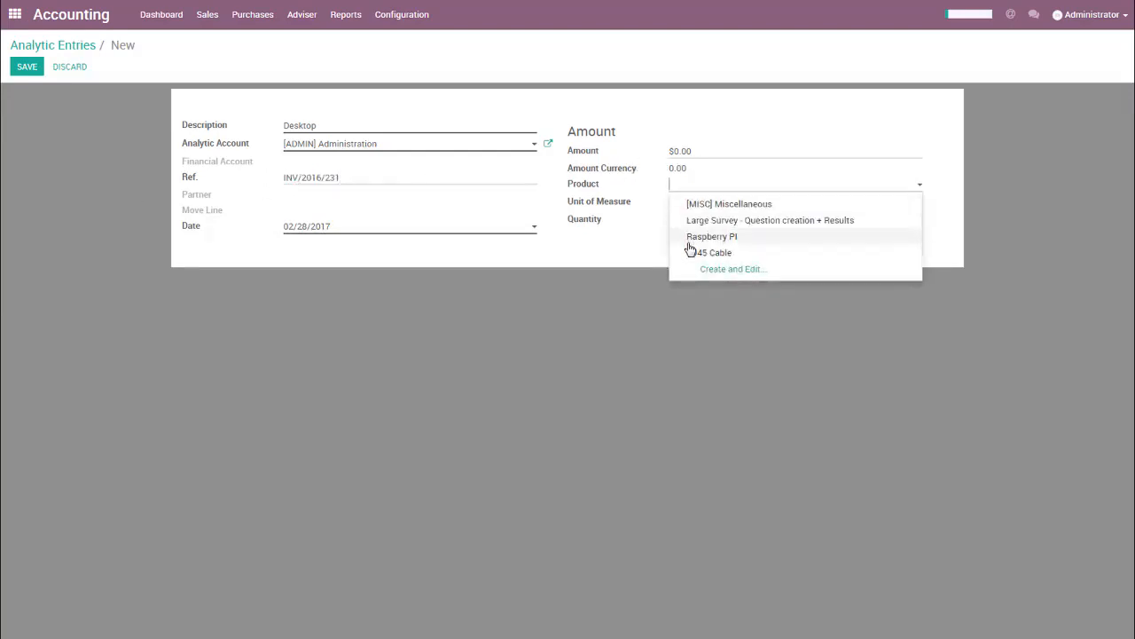
click(701, 207)
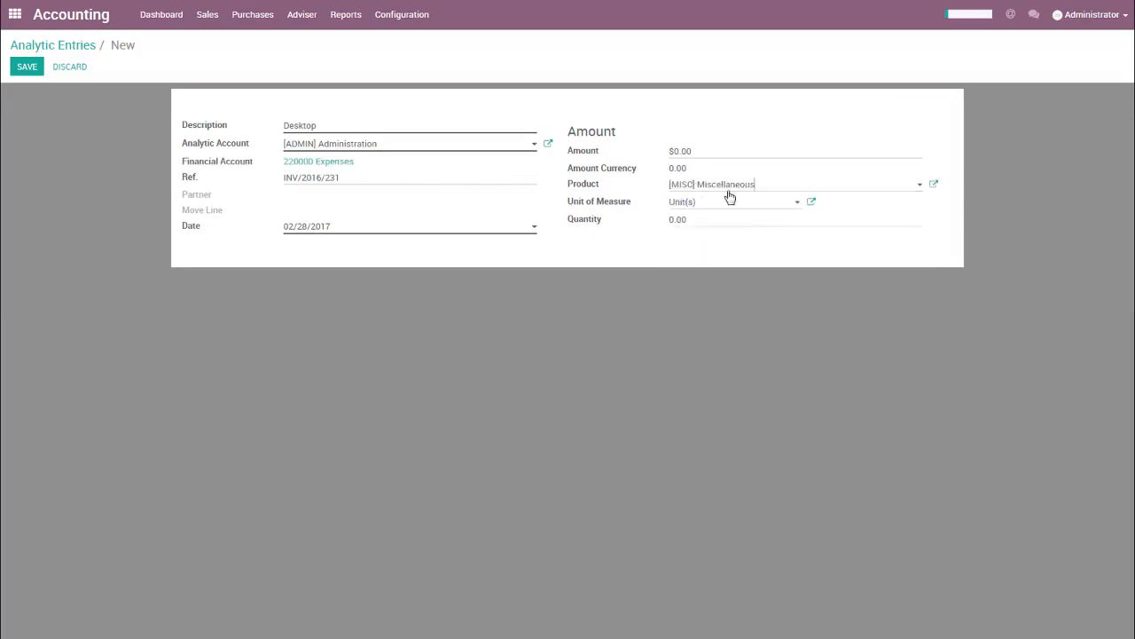
drag(357, 164, 273, 161)
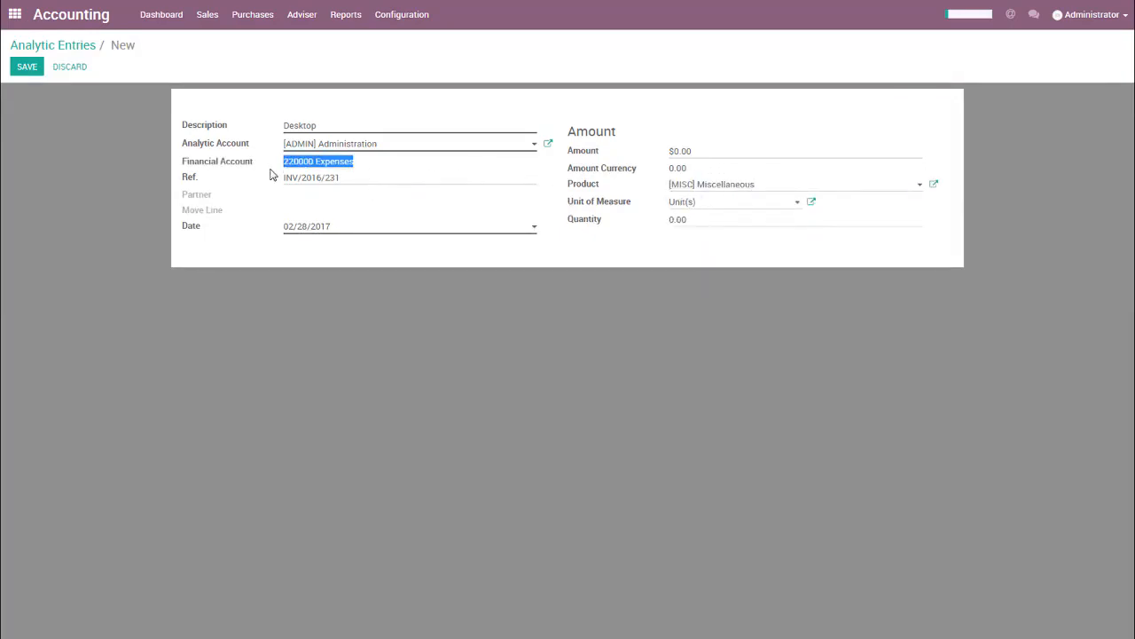
click(705, 220)
drag(705, 220, 634, 225)
text(1)
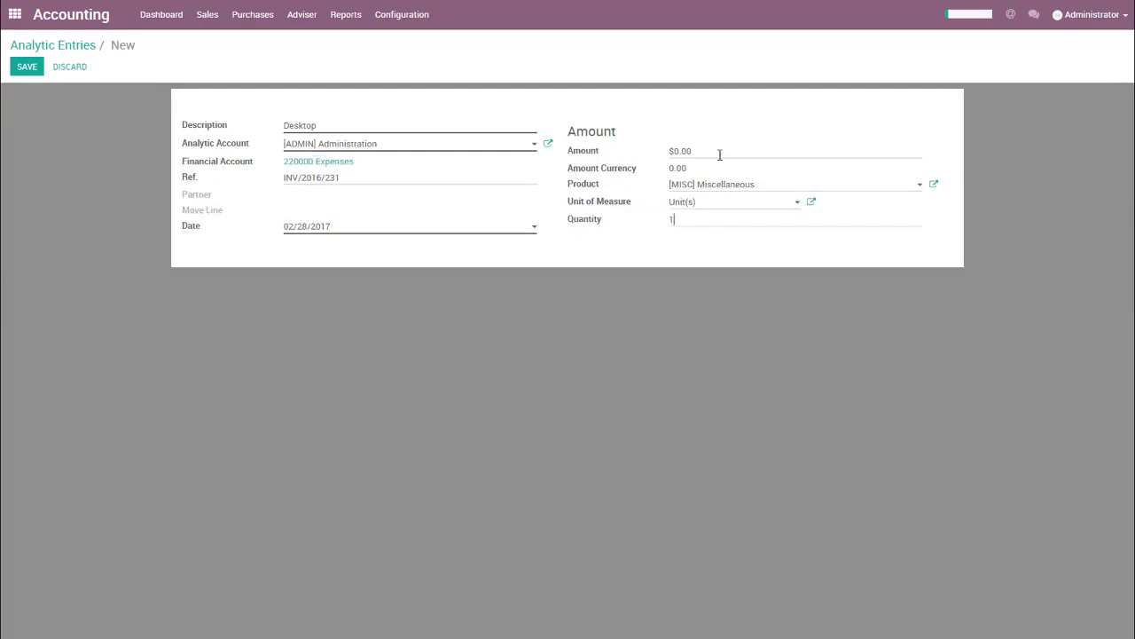
Set the Desktop entry's amount to -300, save it and return to the analytic entries list.
drag(720, 150, 676, 152)
click(688, 152)
key(shift+Left)
key(shift+Left)
text(300)
key(Tab)
key(Tab)
key(alt+s)
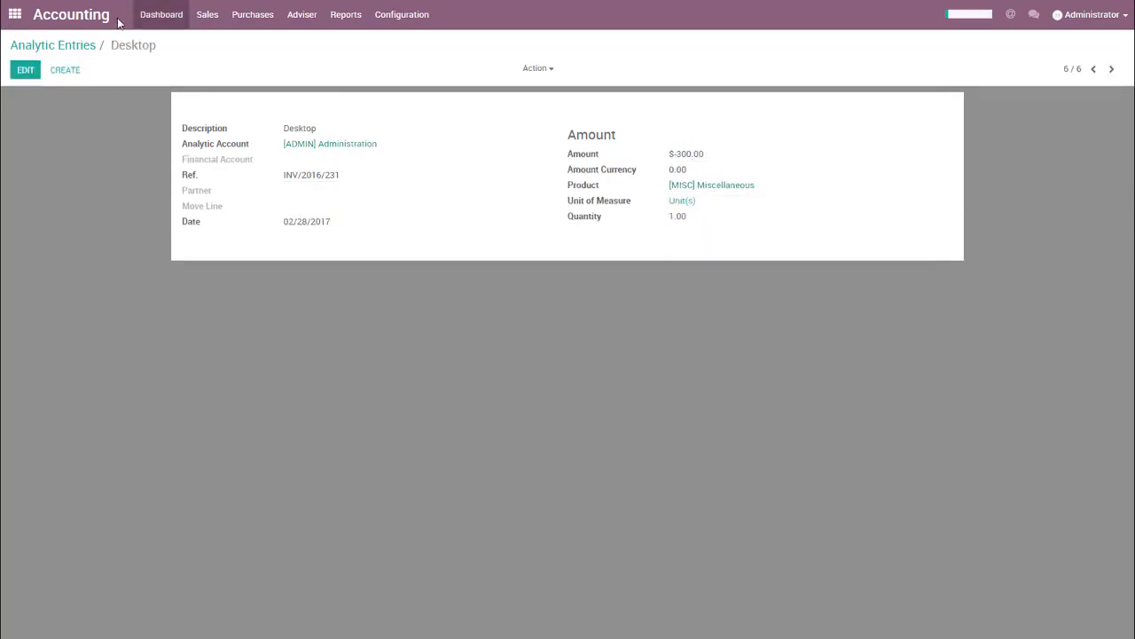
click(77, 46)
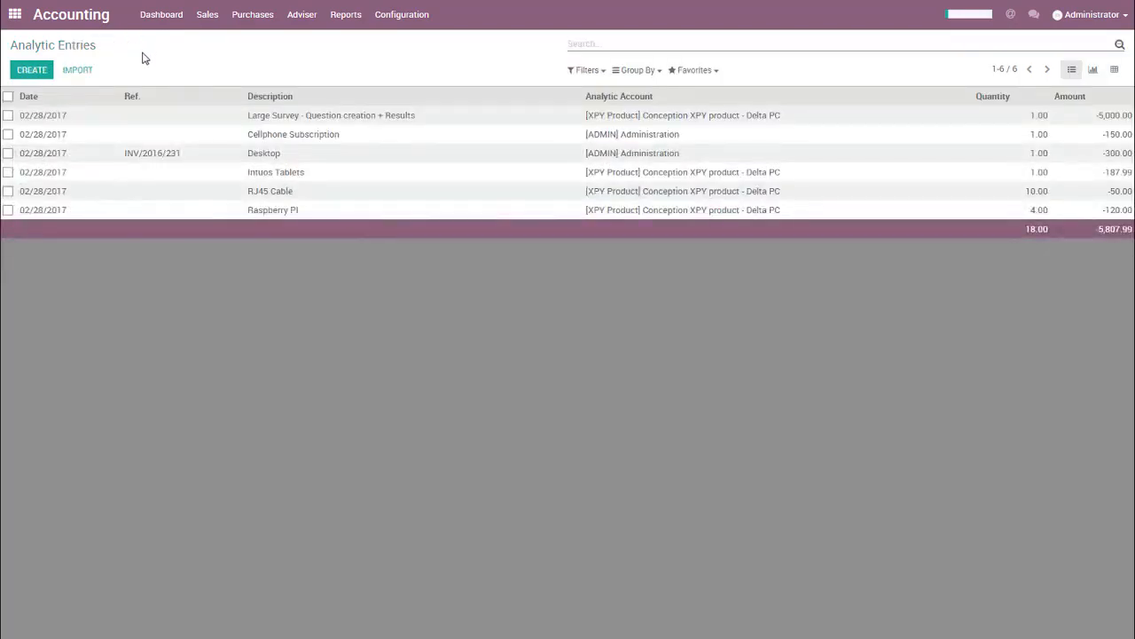